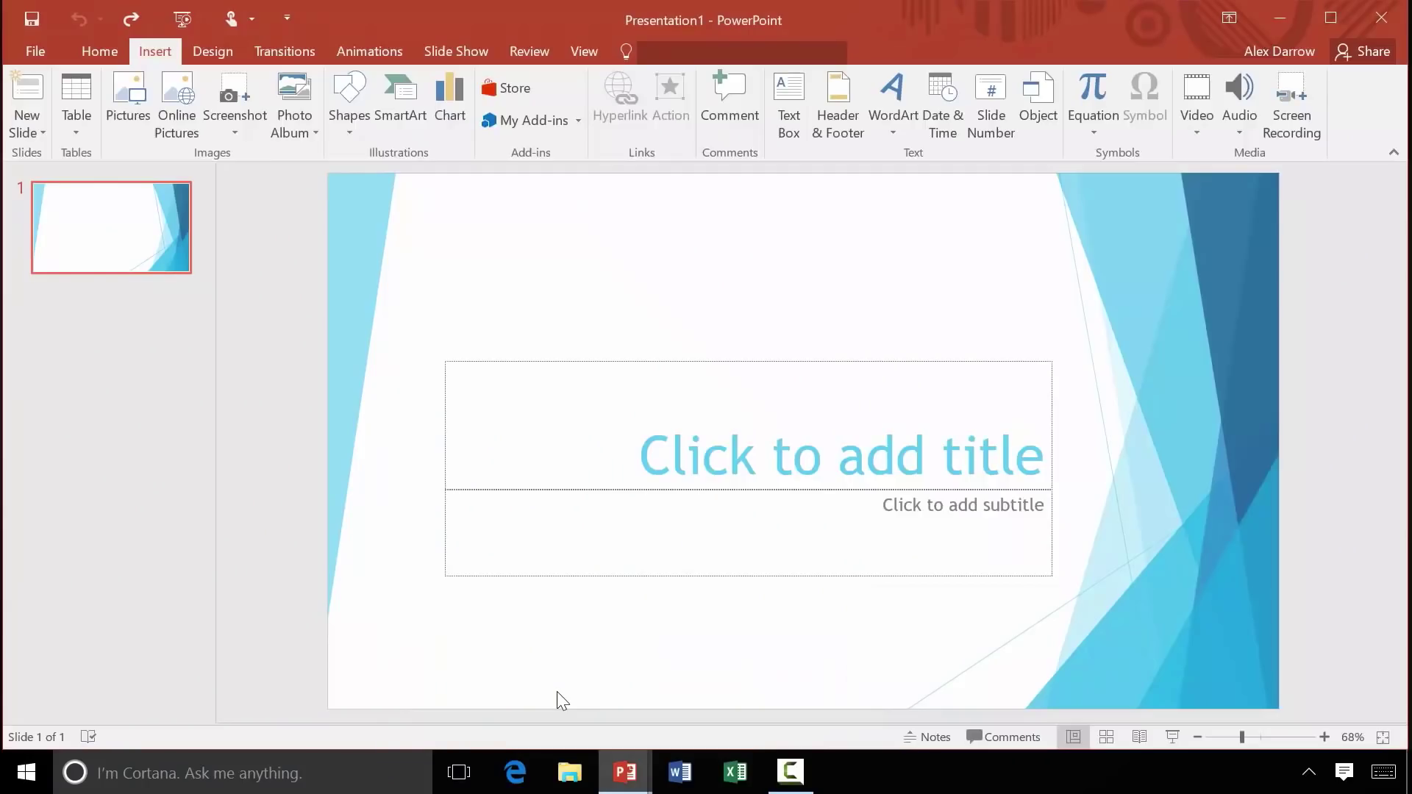
- Insert the building photo on the title slide and enlarge it to 7.38" × 11.11"
left_click(122, 103)
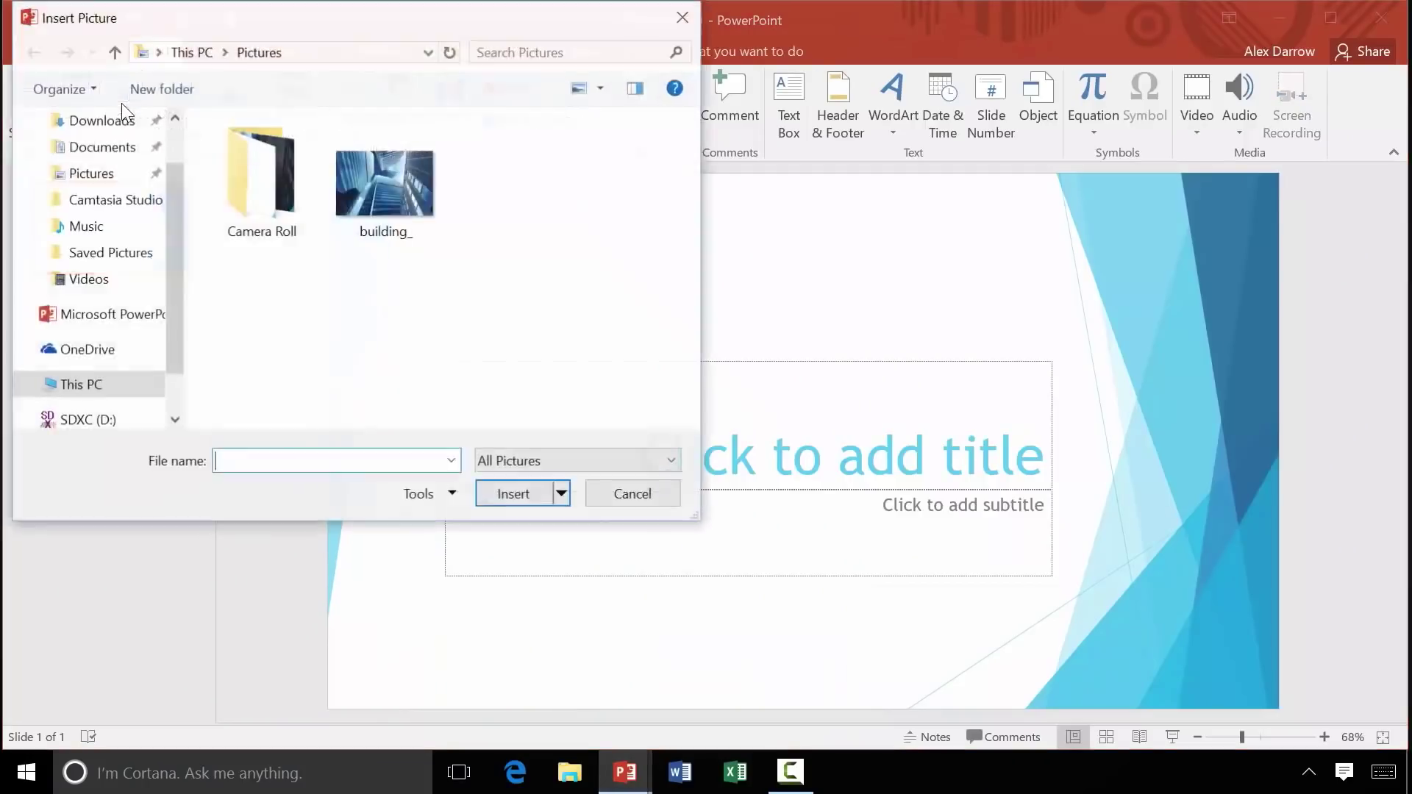
double_click(377, 192)
left_click_drag(691, 309, 550, 216)
left_click_drag(917, 517, 1136, 705)
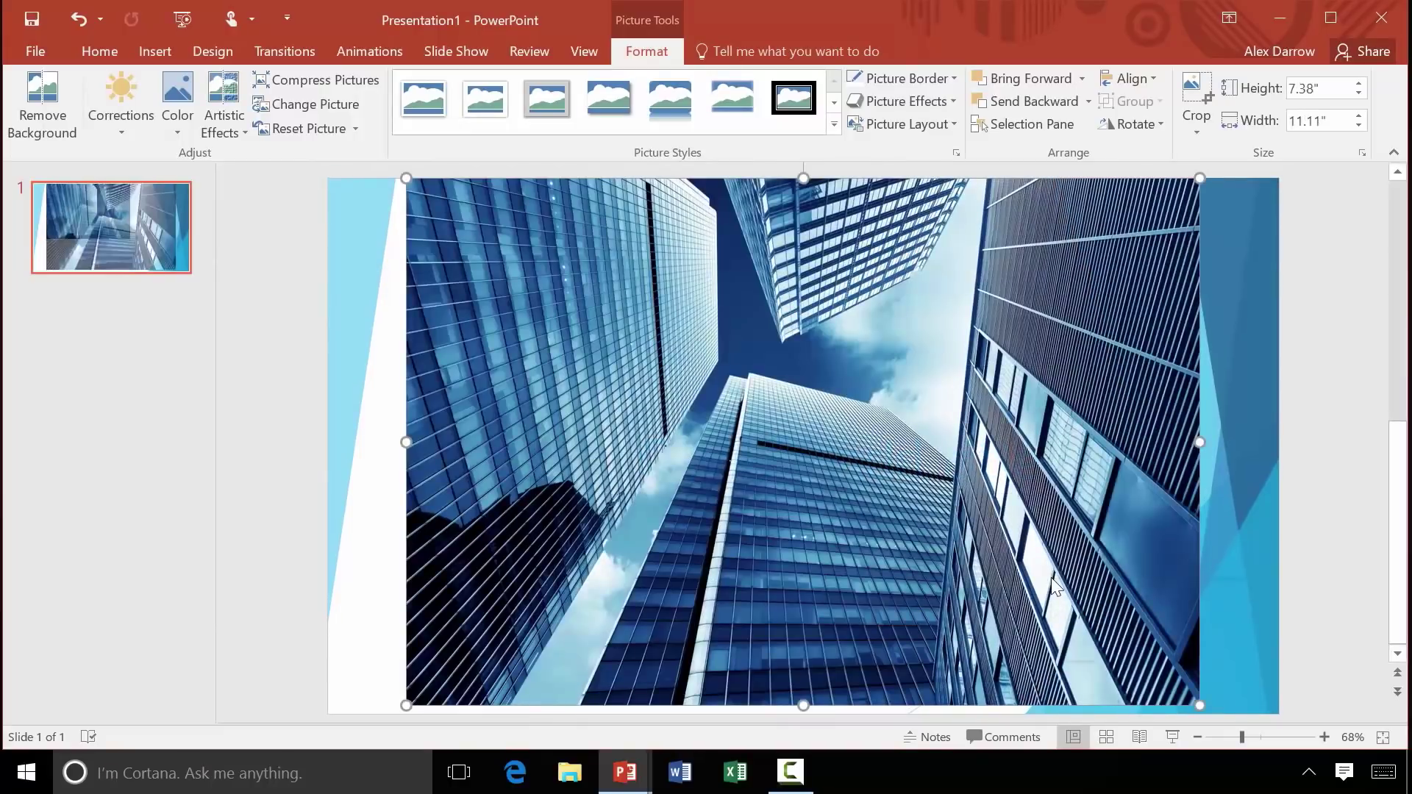
- Send the building photo to back, behind the title and subtitle
right_click(1052, 577)
mouse_move(1147, 422)
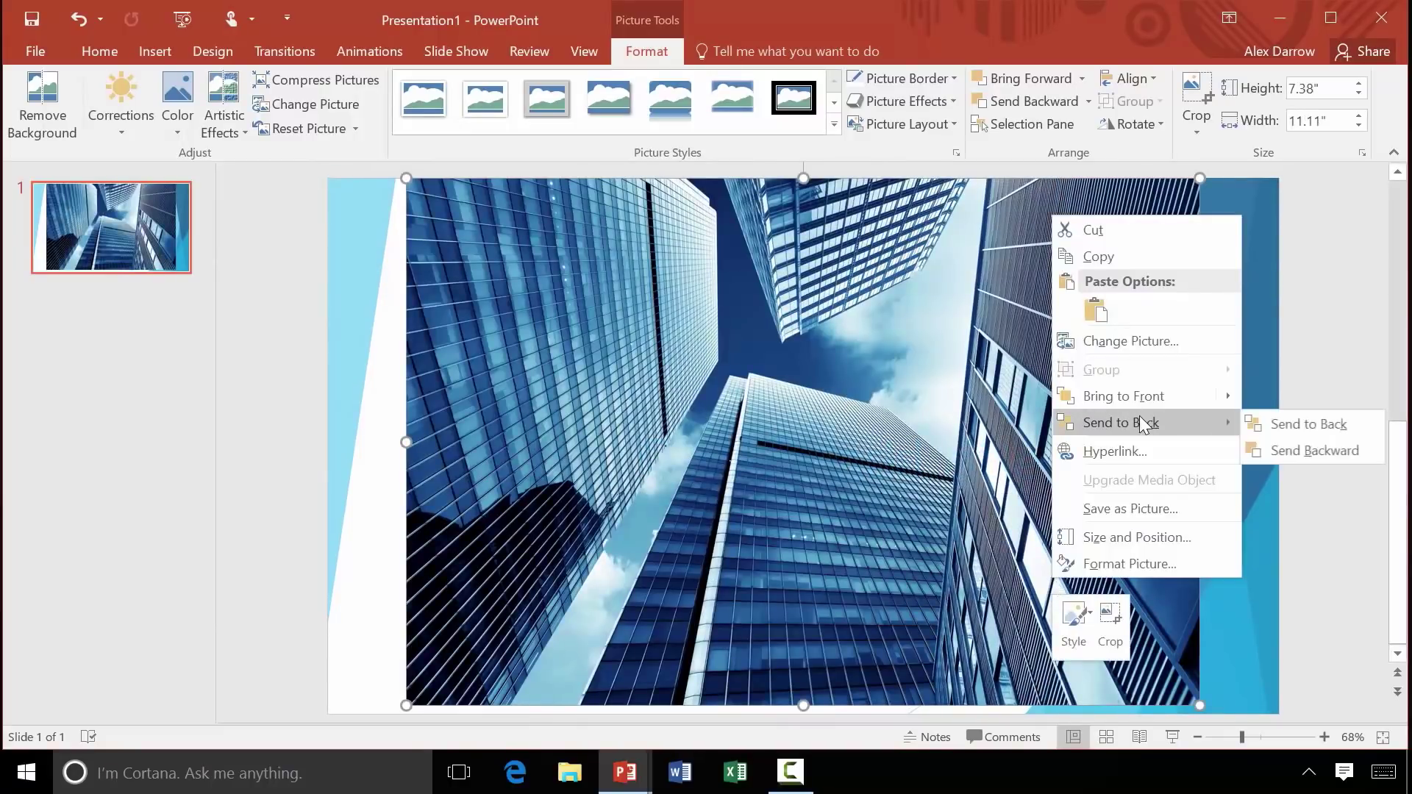
left_click(1324, 426)
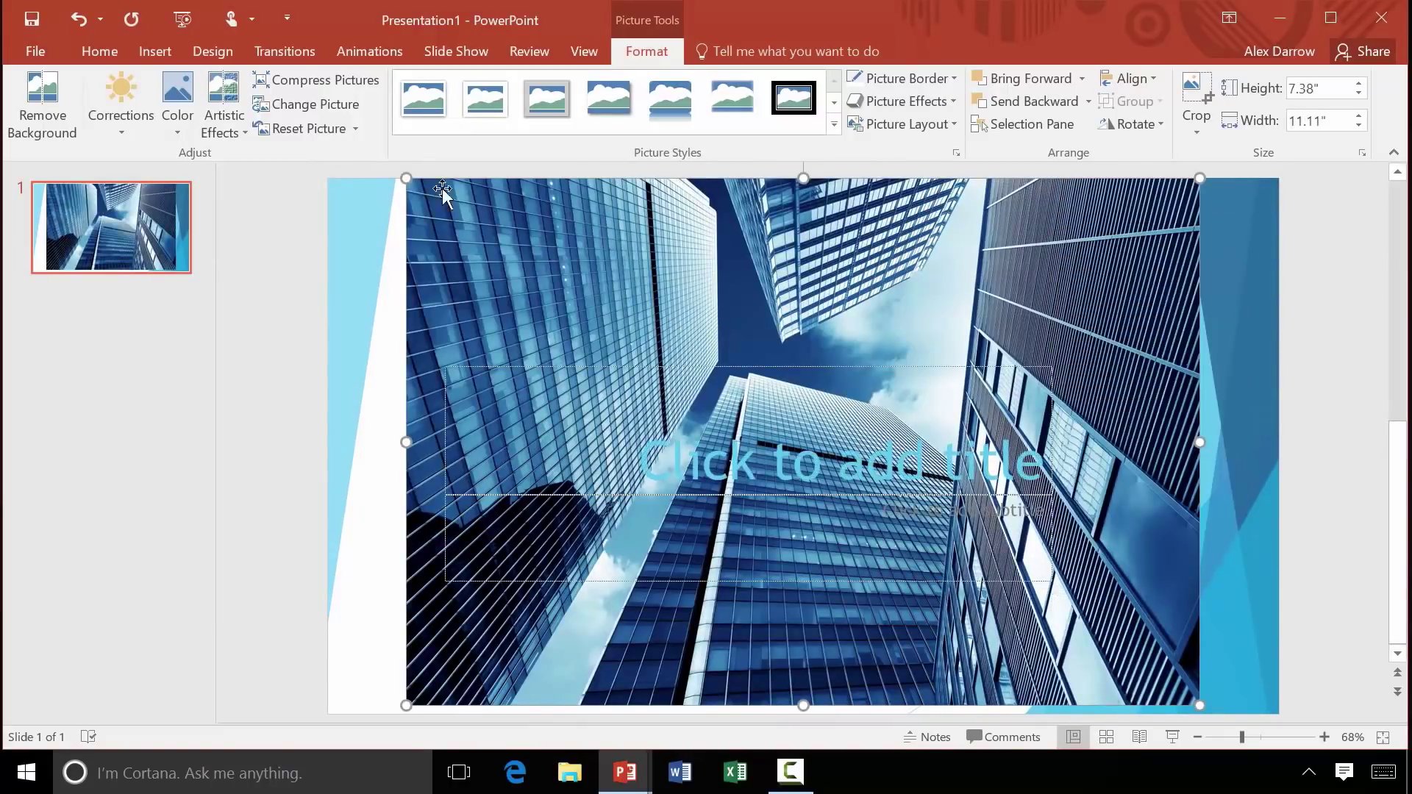
left_click(156, 51)
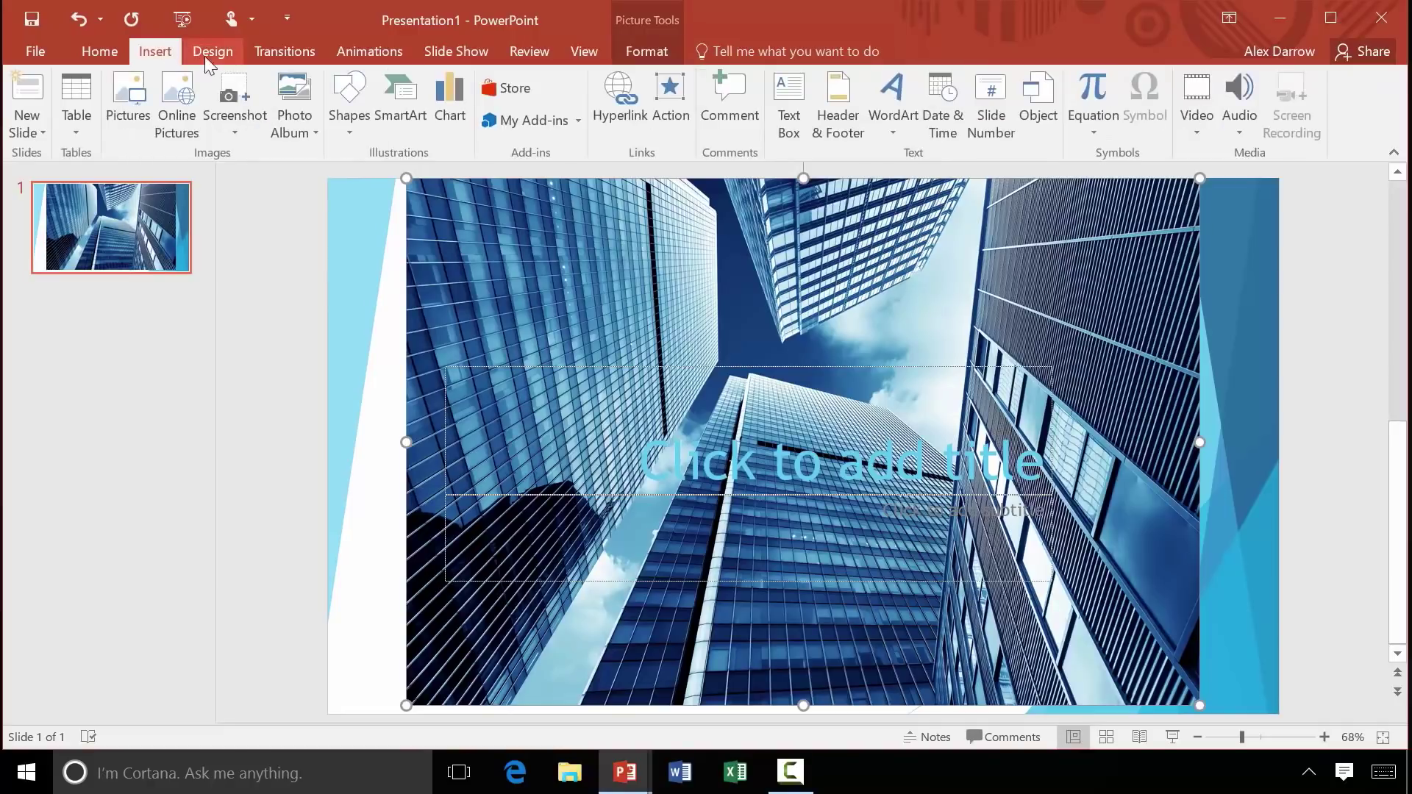
- Draw a full-height trapezoid over the photo's right side and fill it white
left_click(349, 111)
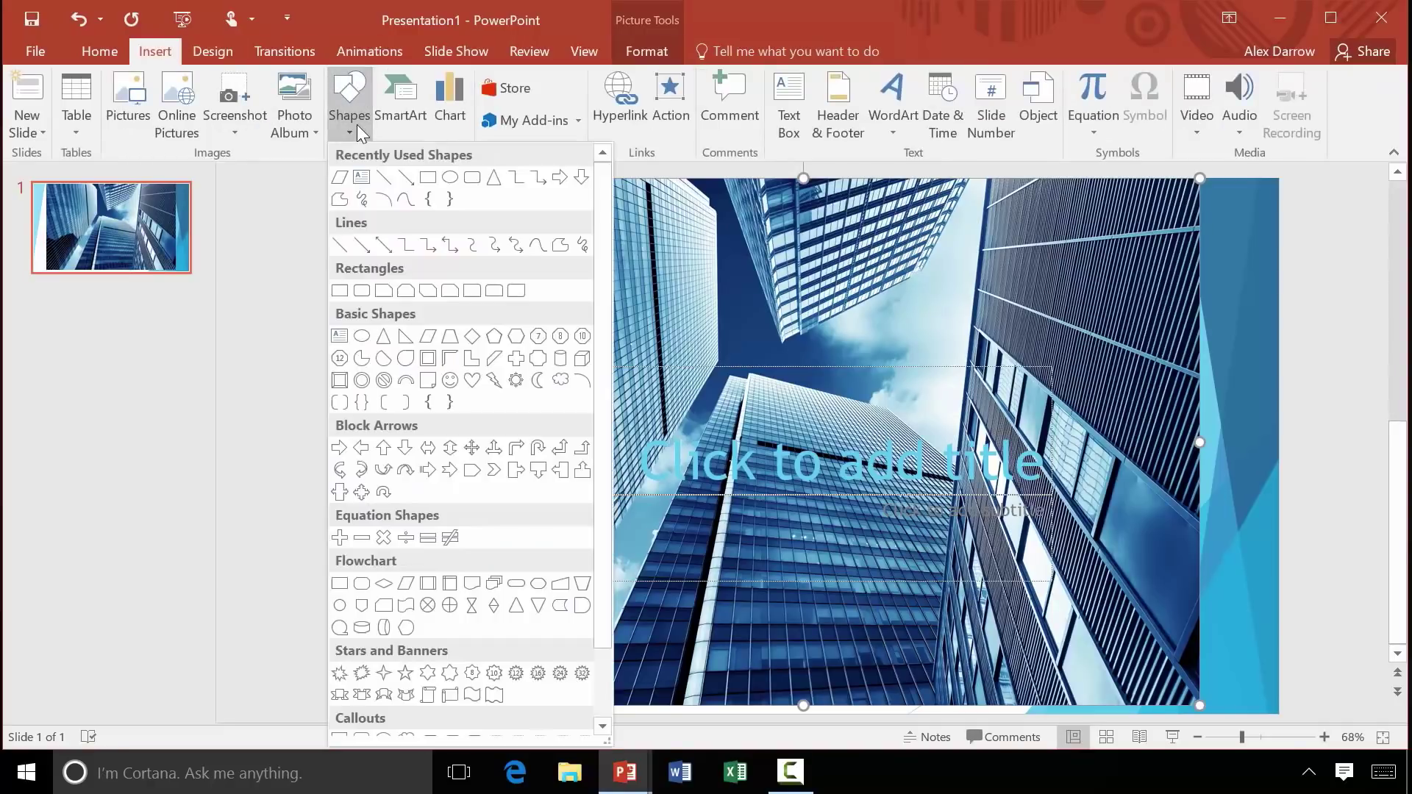
left_click(445, 337)
mouse_move(774, 181)
left_mouse_down()
mouse_move(958, 325)
mouse_move(1096, 653)
mouse_move(1152, 708)
left_mouse_up()
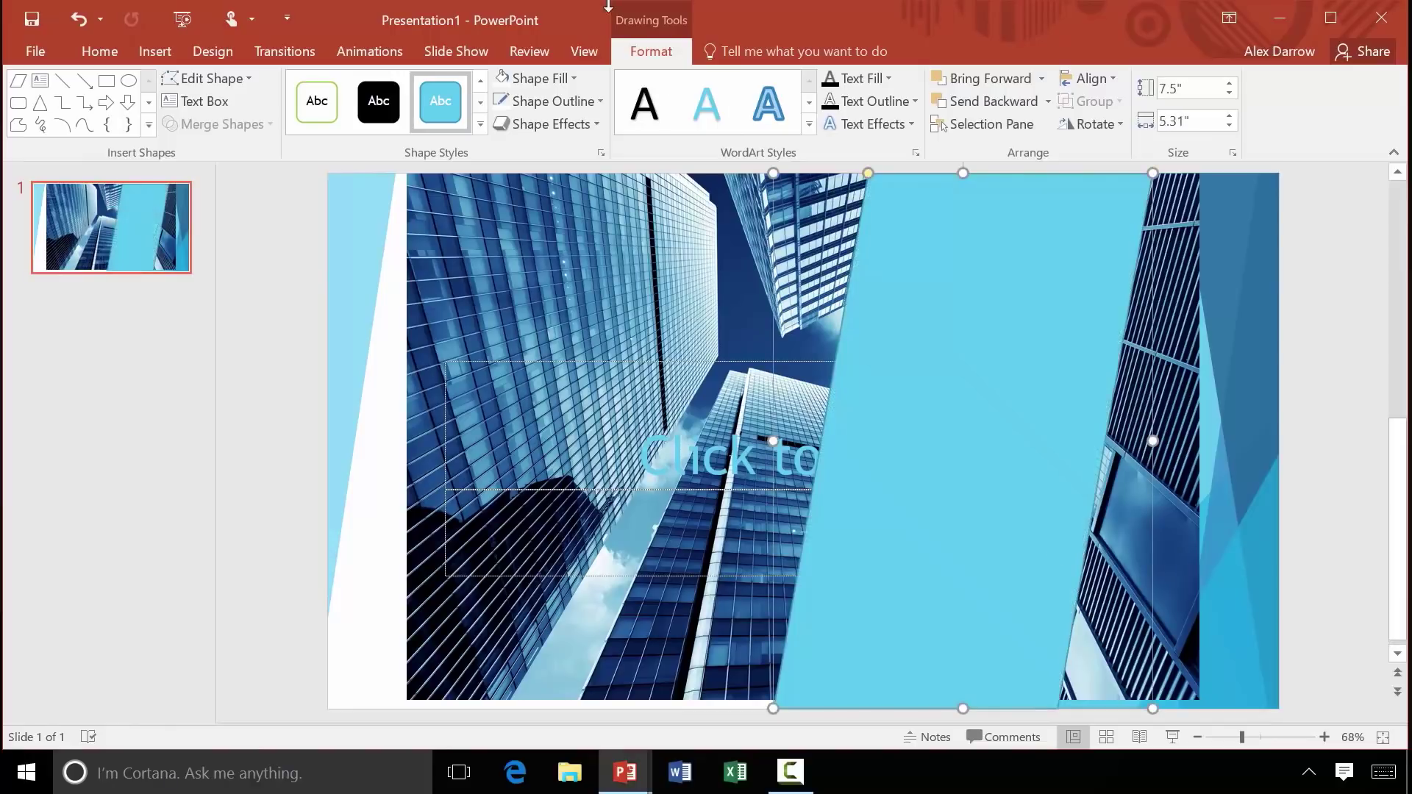
left_click(557, 103)
left_click(519, 82)
left_click(501, 123)
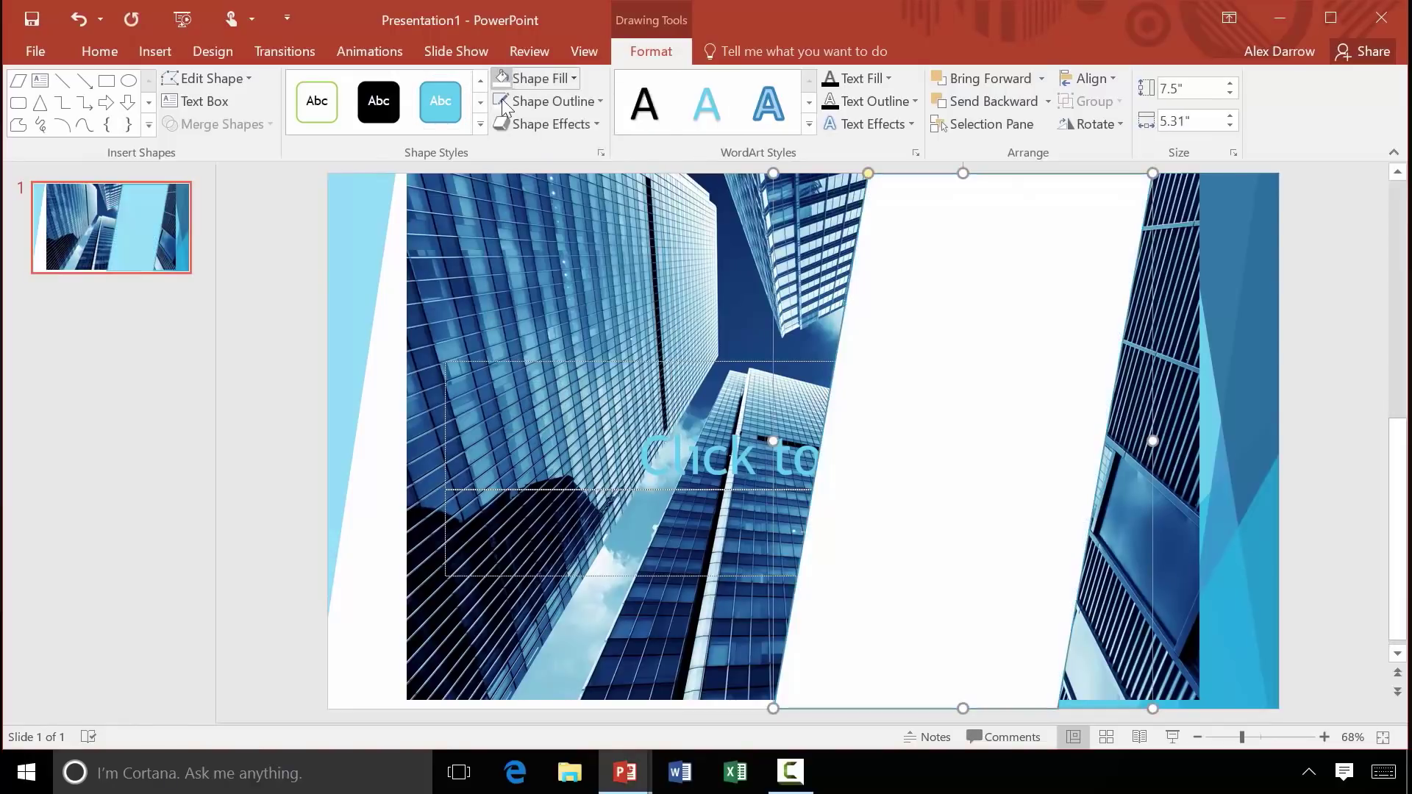
- Send the white trapezoid behind the placeholders and narrow the title to fit inside it
right_click(851, 676)
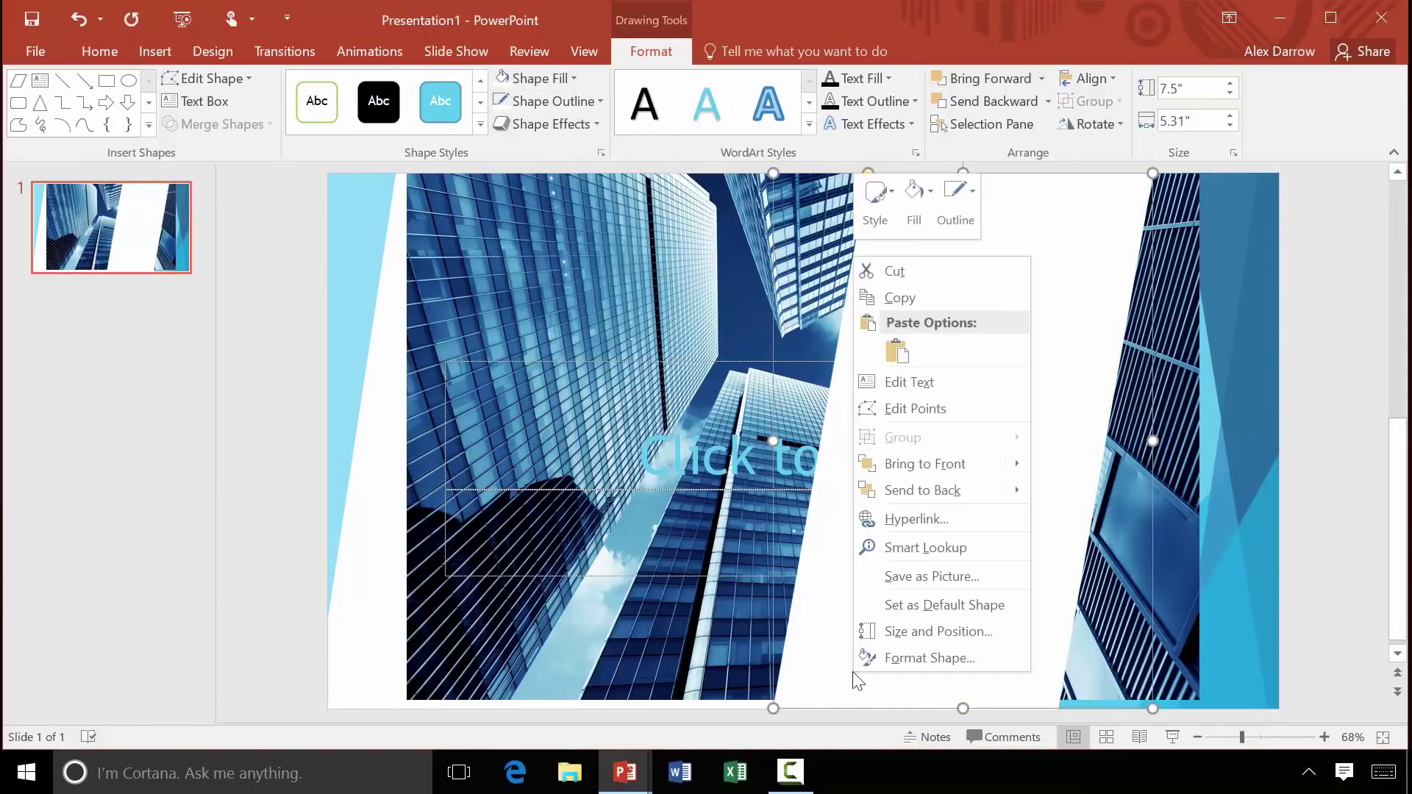
left_click(922, 490)
left_click_drag(446, 419, 840, 441)
left_click(393, 562)
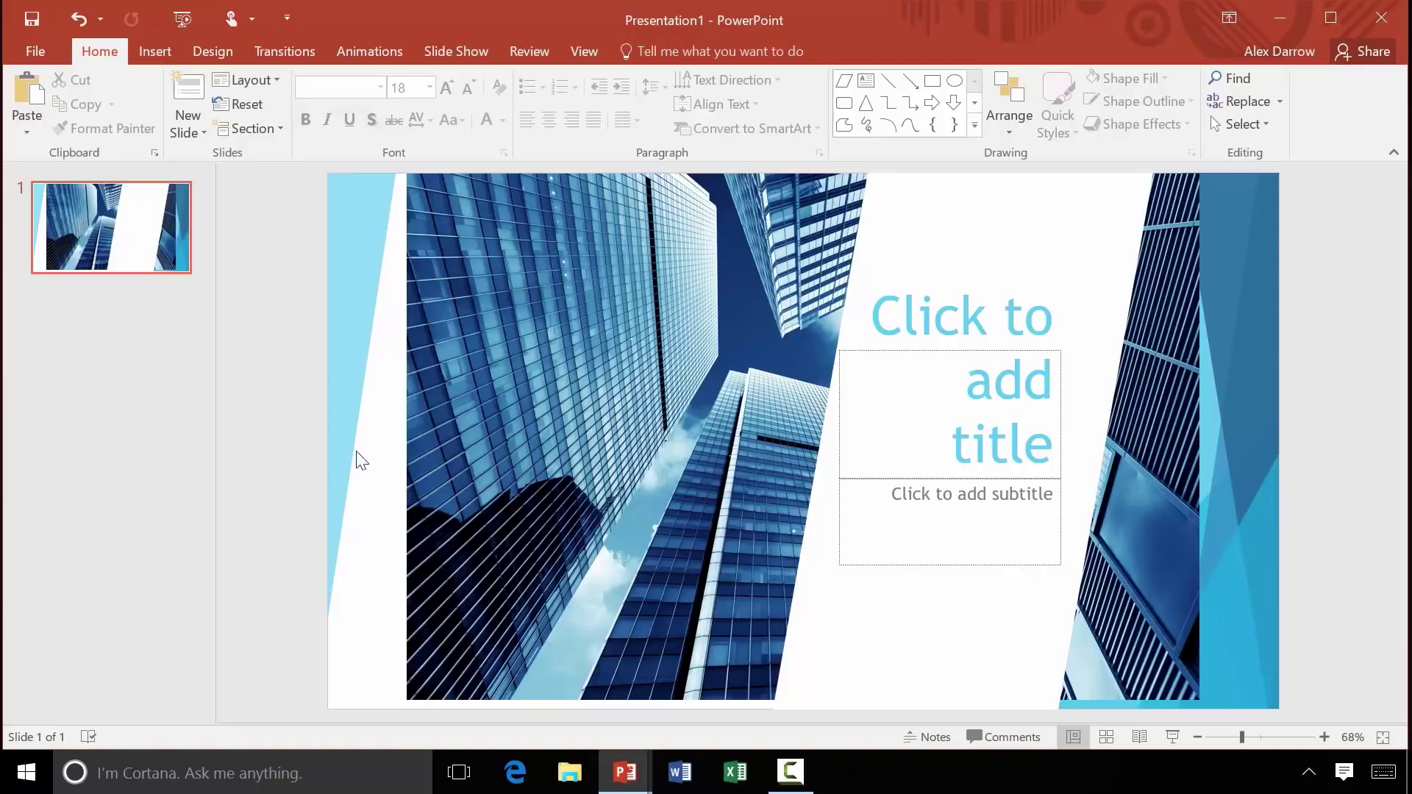
- Insert the building photo onto Presentation5's title slide
mouse_move(627, 765)
left_click(725, 705)
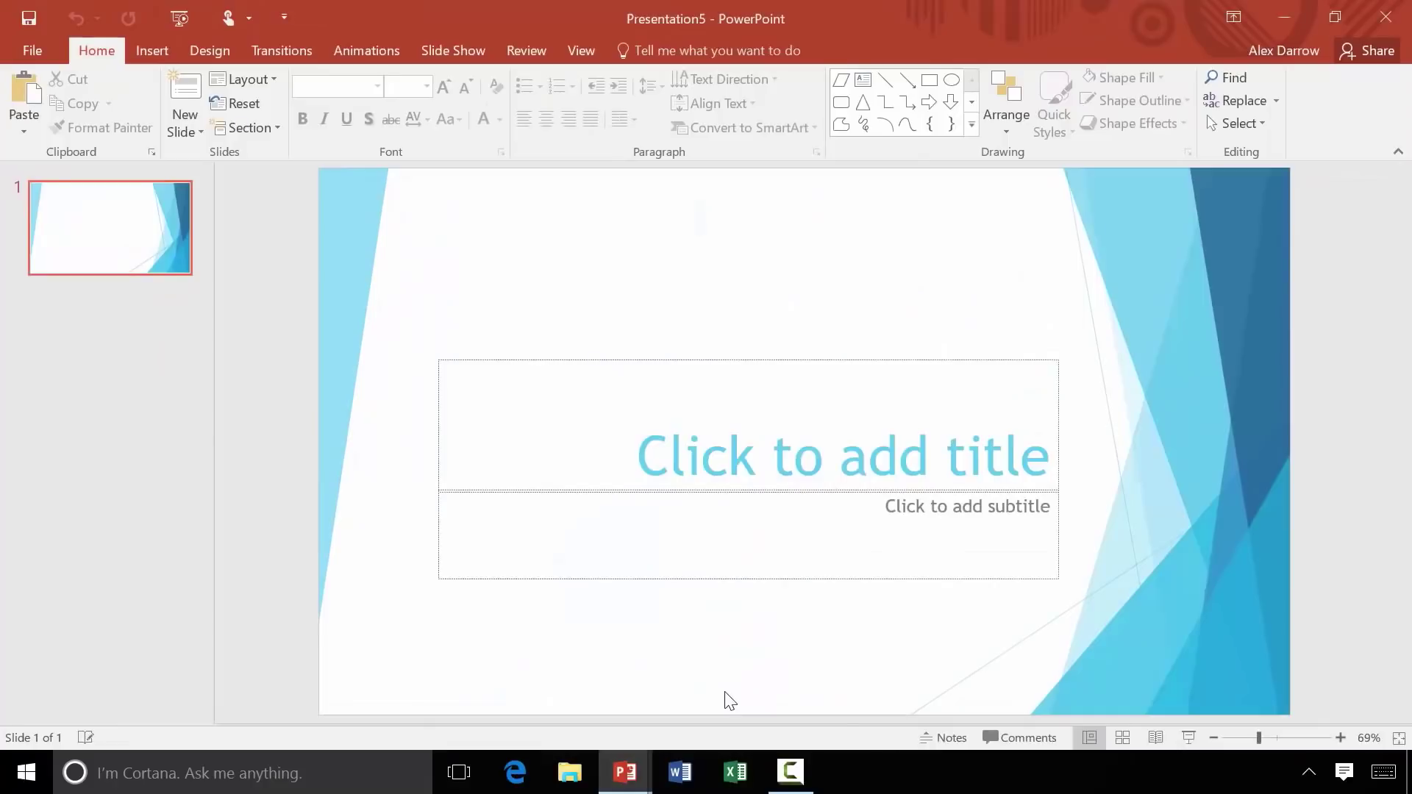
left_click(150, 52)
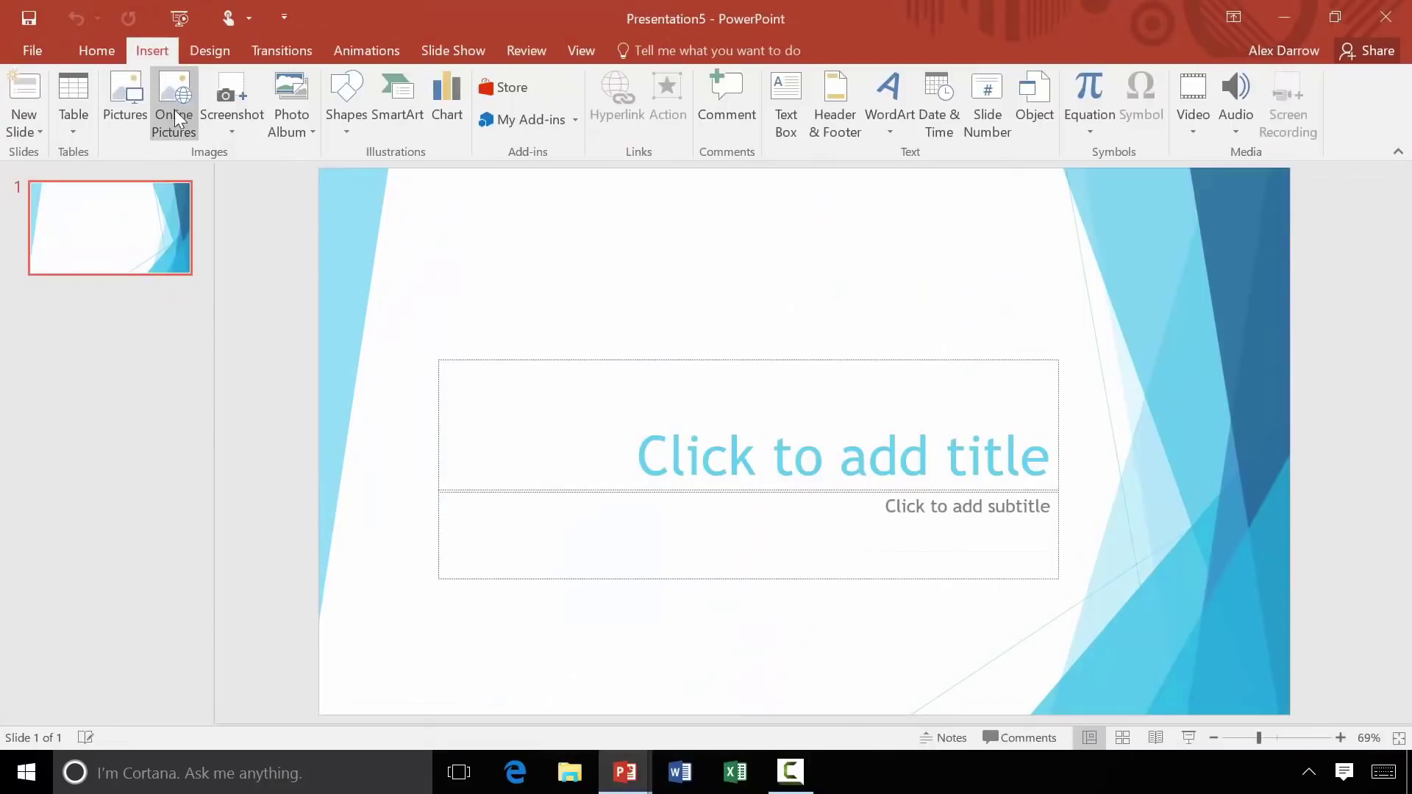
left_click(125, 115)
double_click(423, 173)
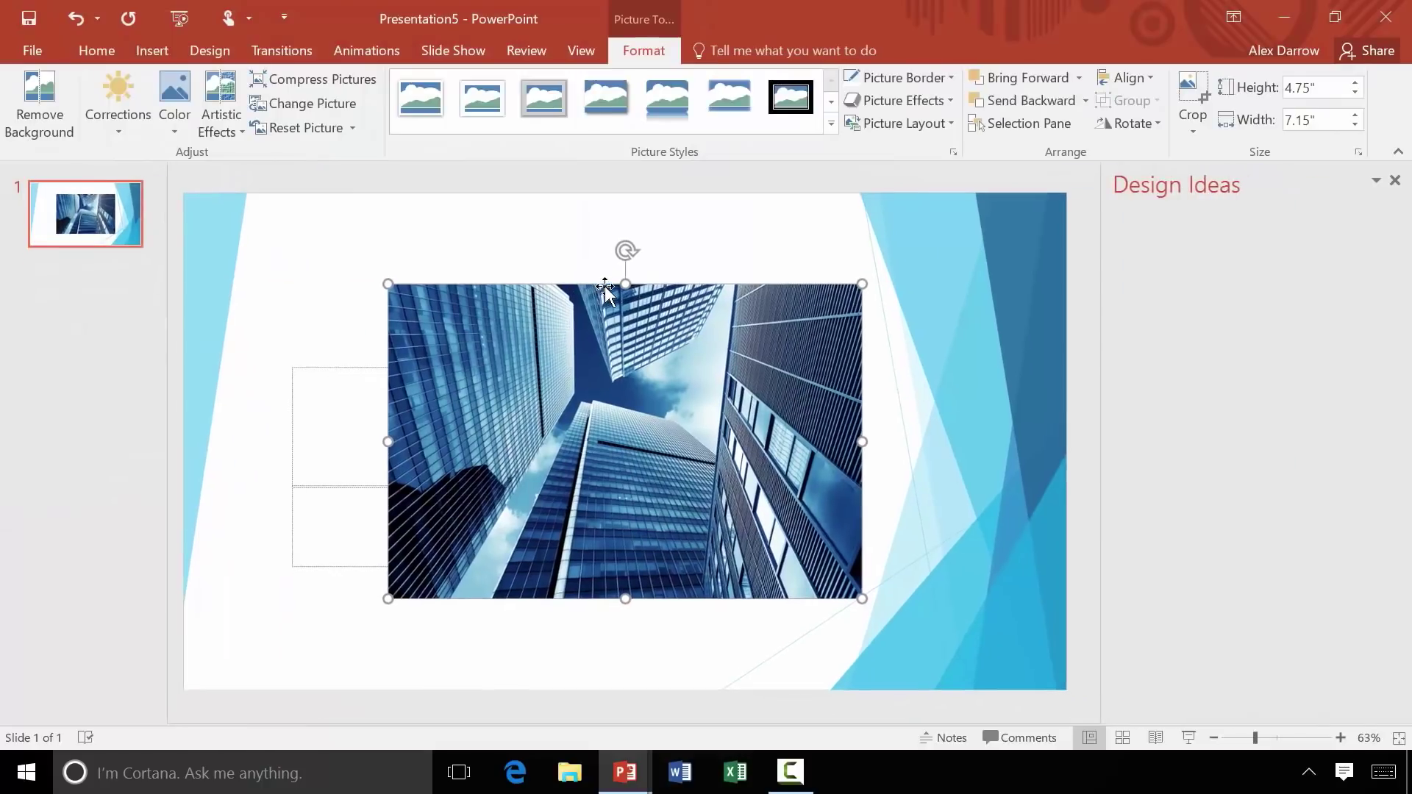
- Apply the Design Ideas layout with the darker building photo filling the left side
left_click(1298, 478)
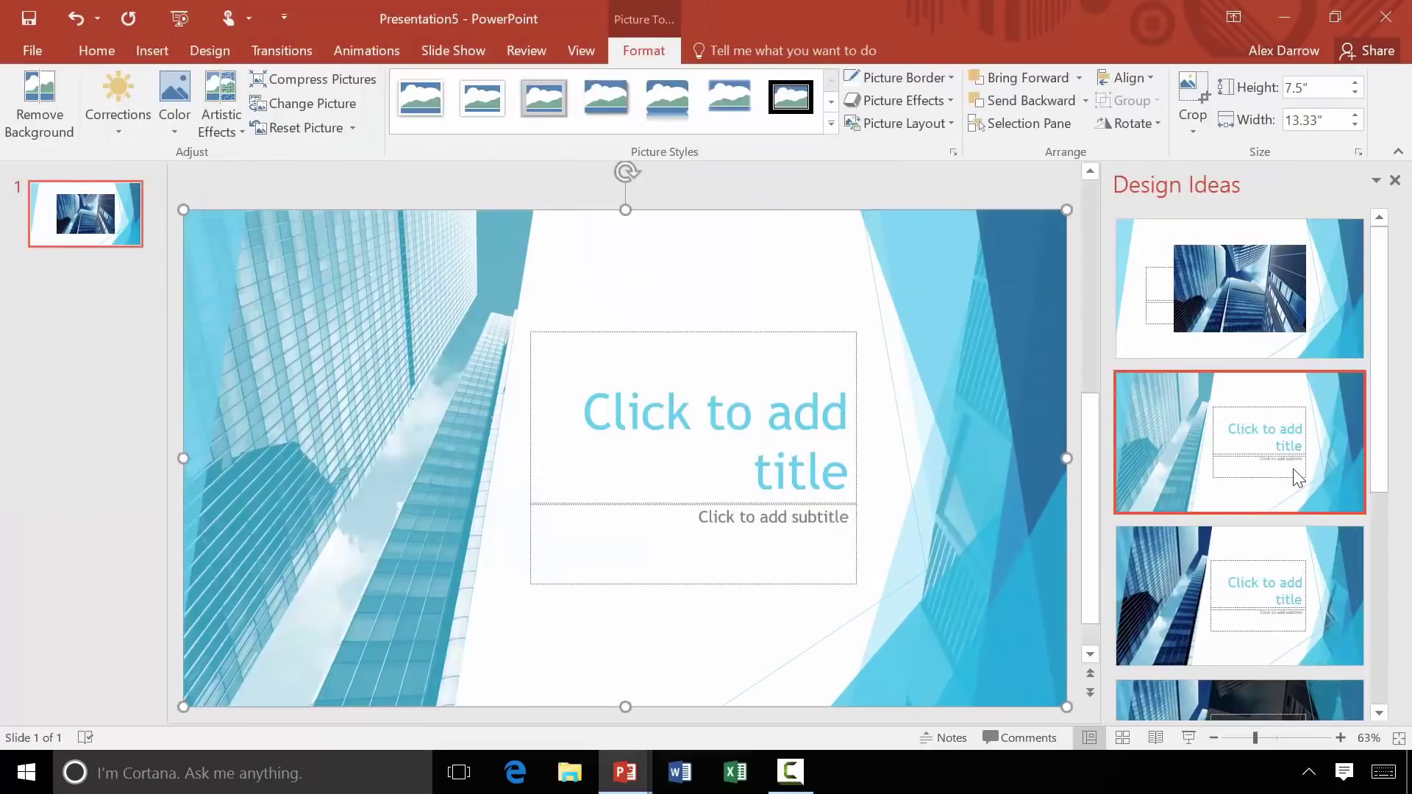
left_click(1278, 603)
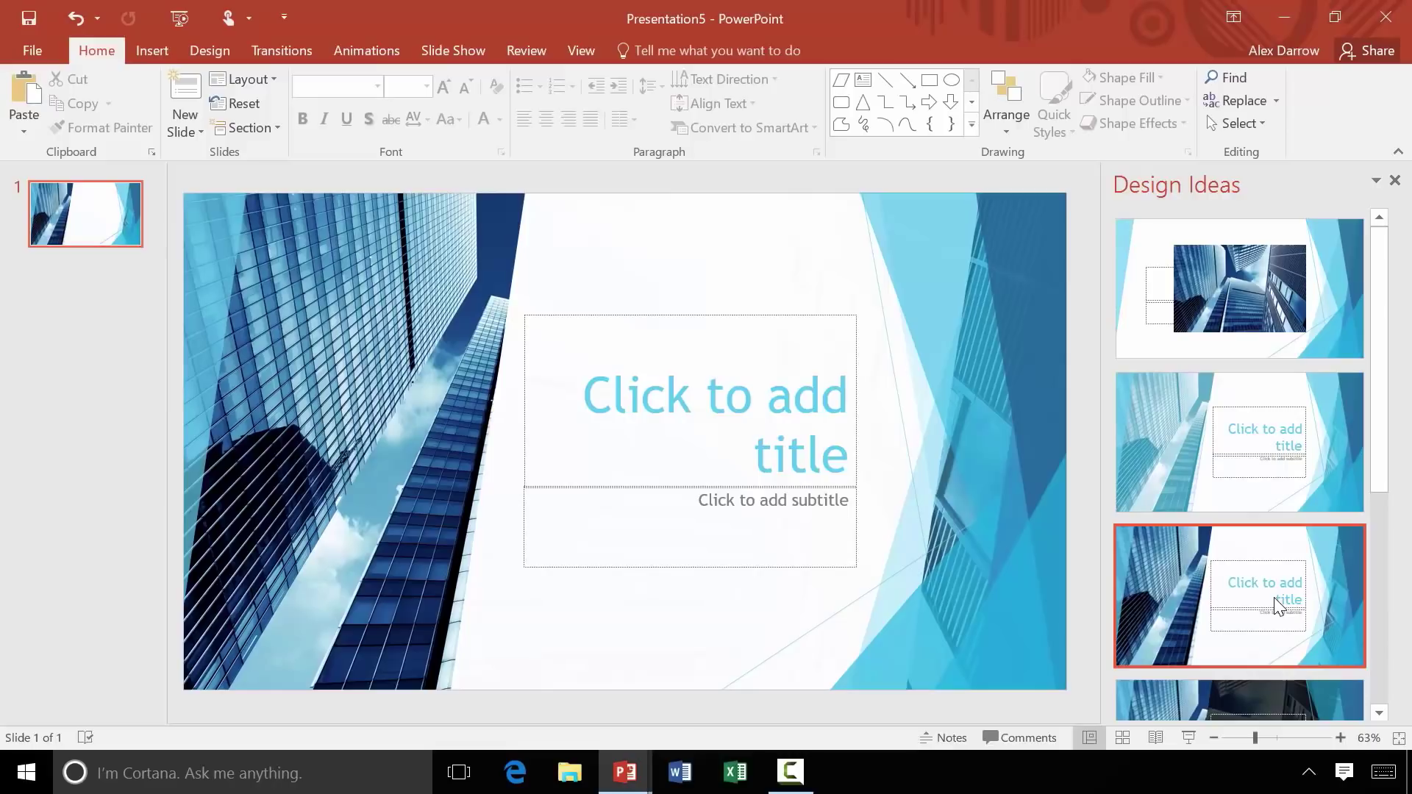
left_click_drag(1379, 433, 1392, 653)
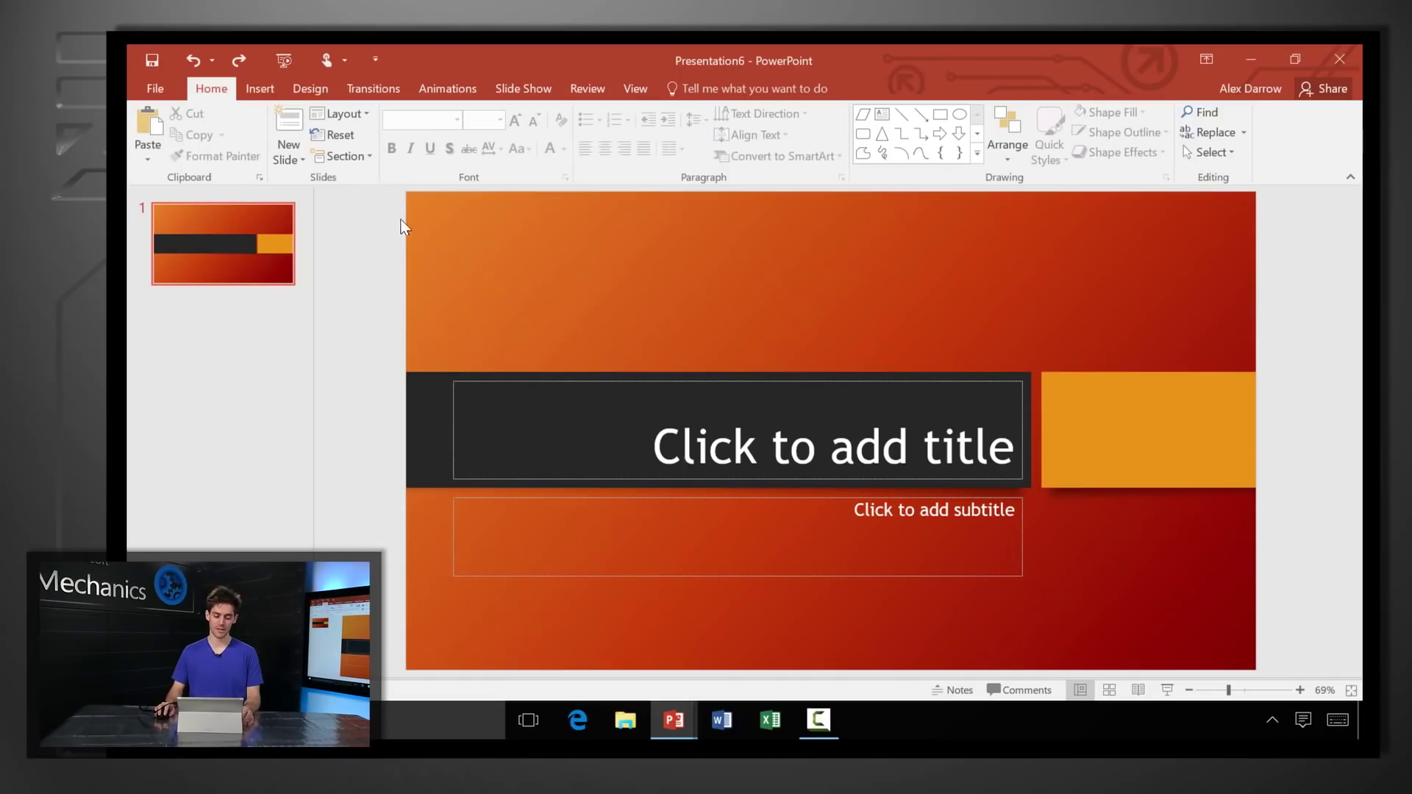
- Insert the ROC chart picture and apply the Design Ideas layout placing it on the right half
left_click(259, 86)
left_click(237, 121)
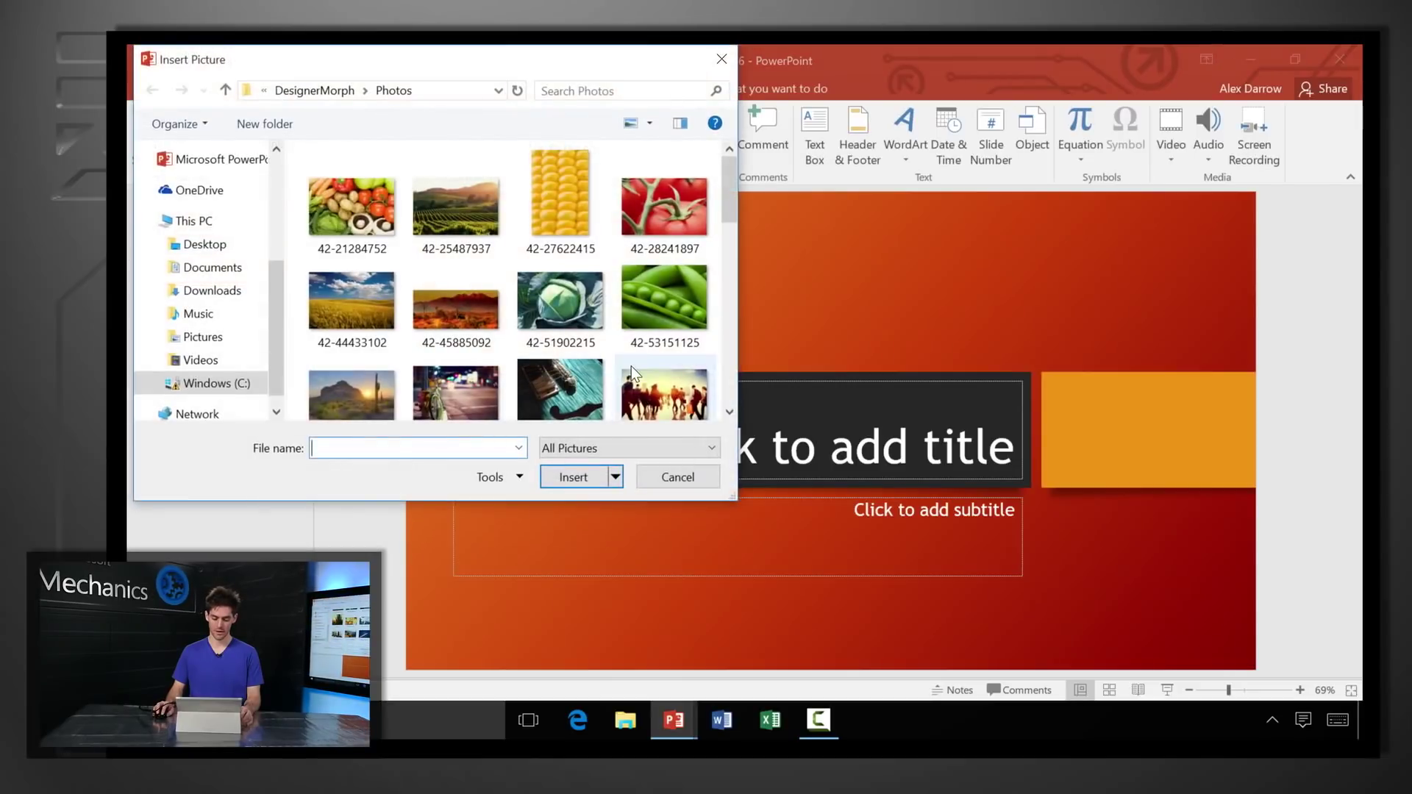
double_click(633, 357)
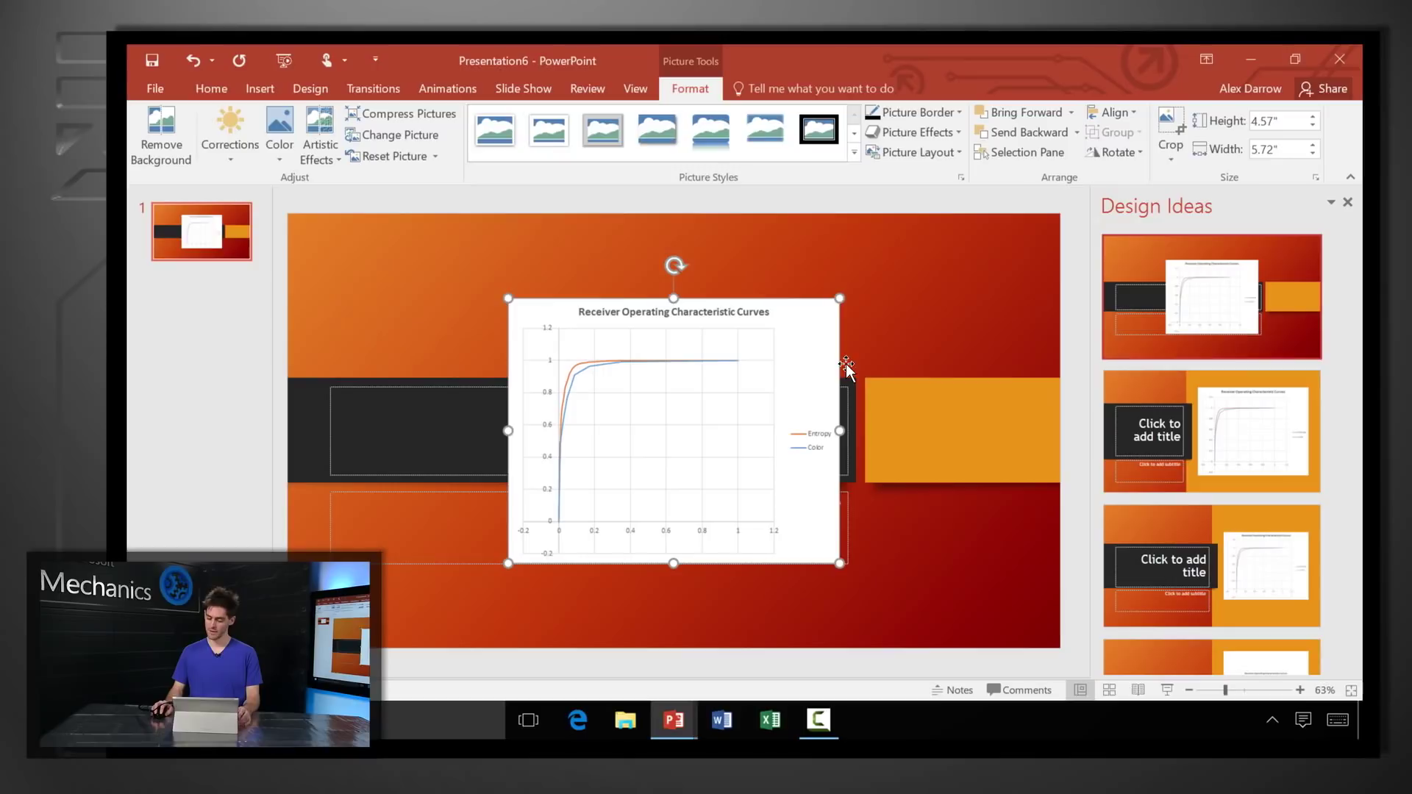
left_click(1182, 438)
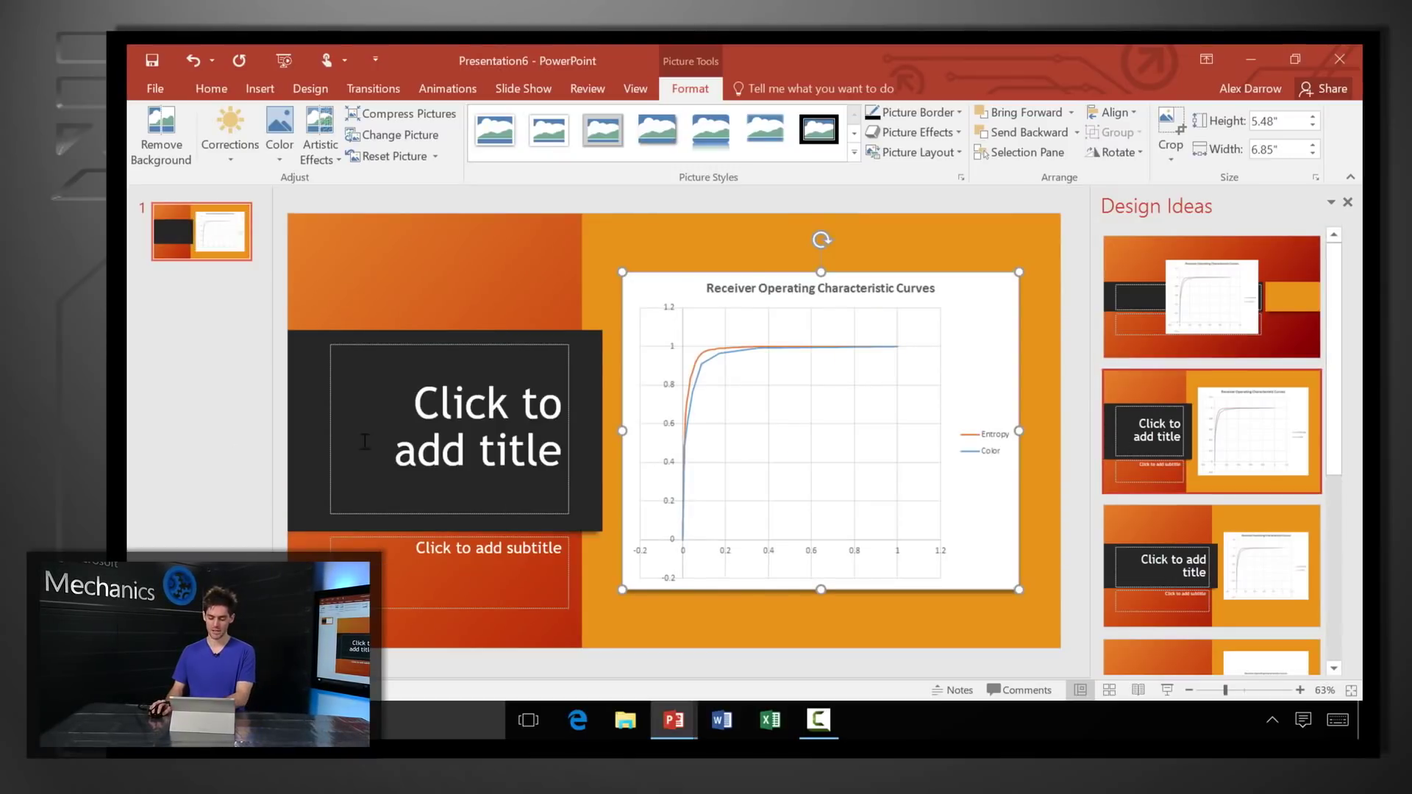
left_click(1069, 385)
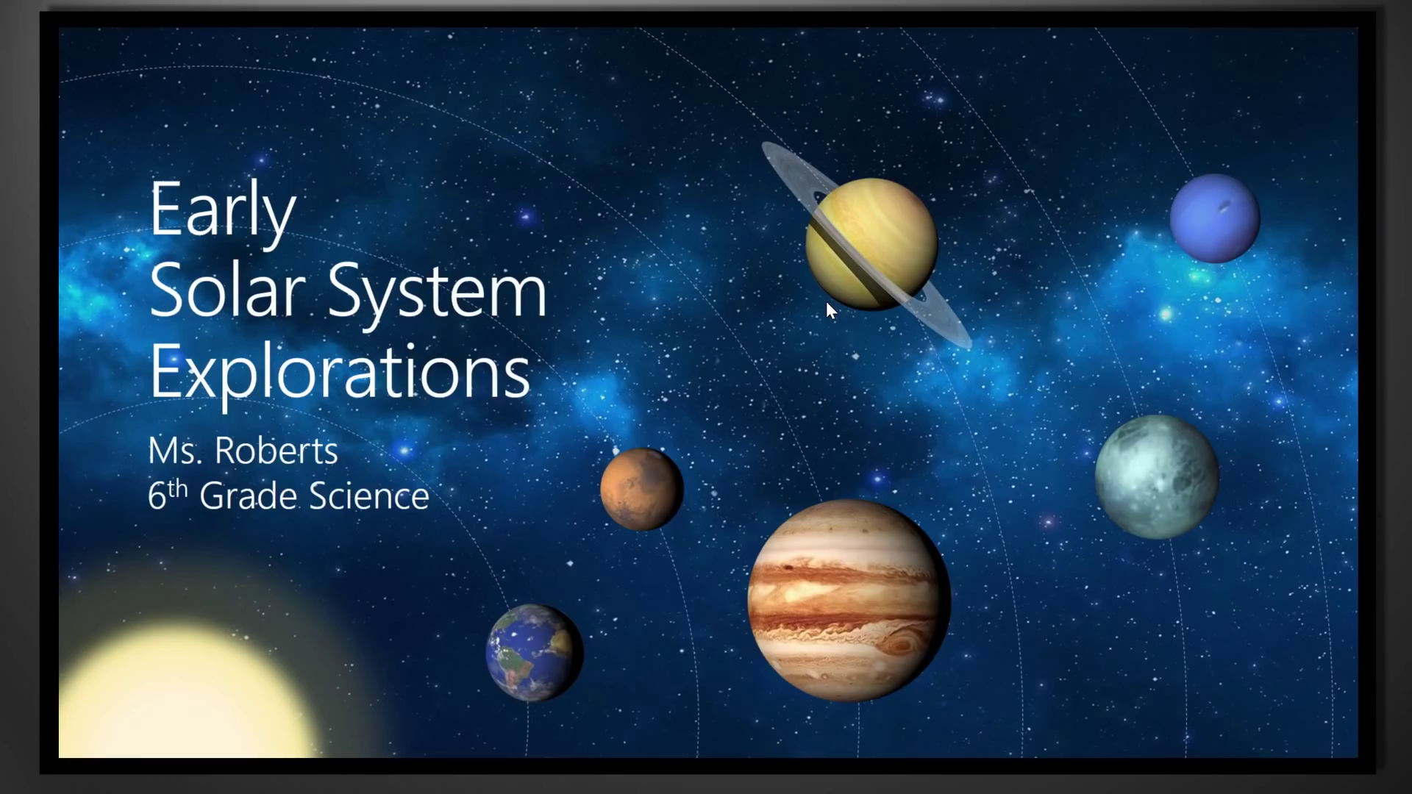
- Advance through the Mars, Jupiter, Saturn and Uranus slides to the overview, then exit to slide 7
left_click(826, 302)
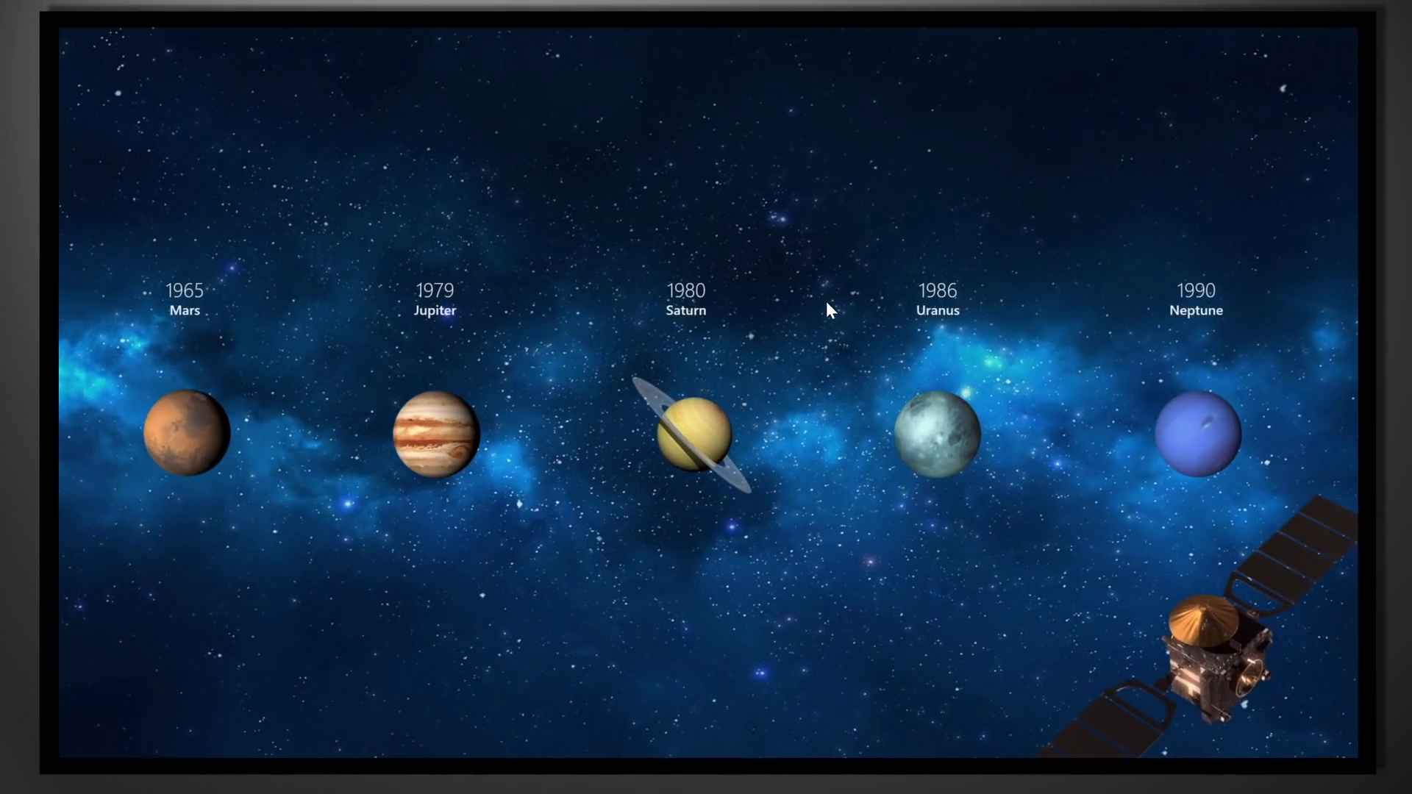
left_click(827, 302)
left_click(827, 301)
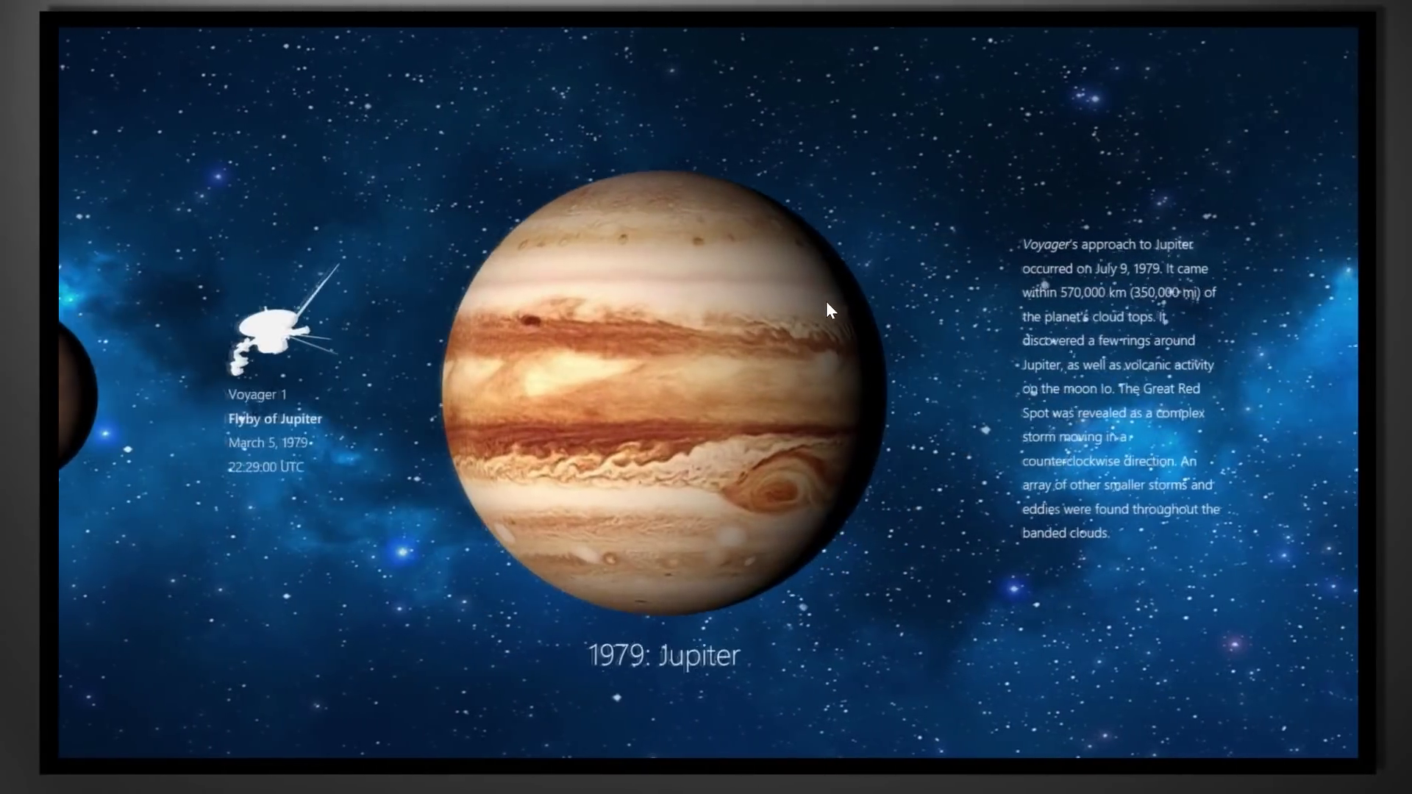
left_click(827, 301)
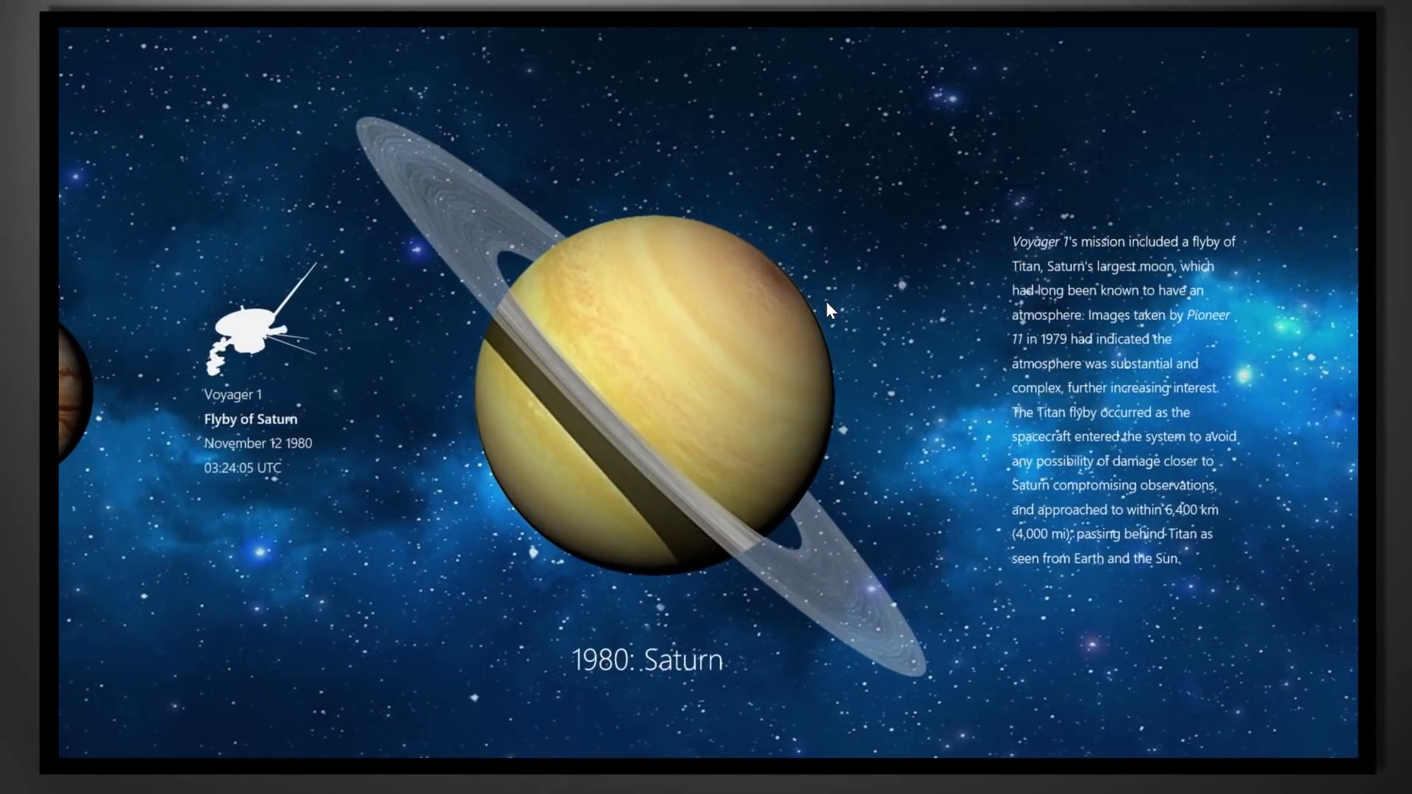
left_click(827, 302)
left_click(827, 301)
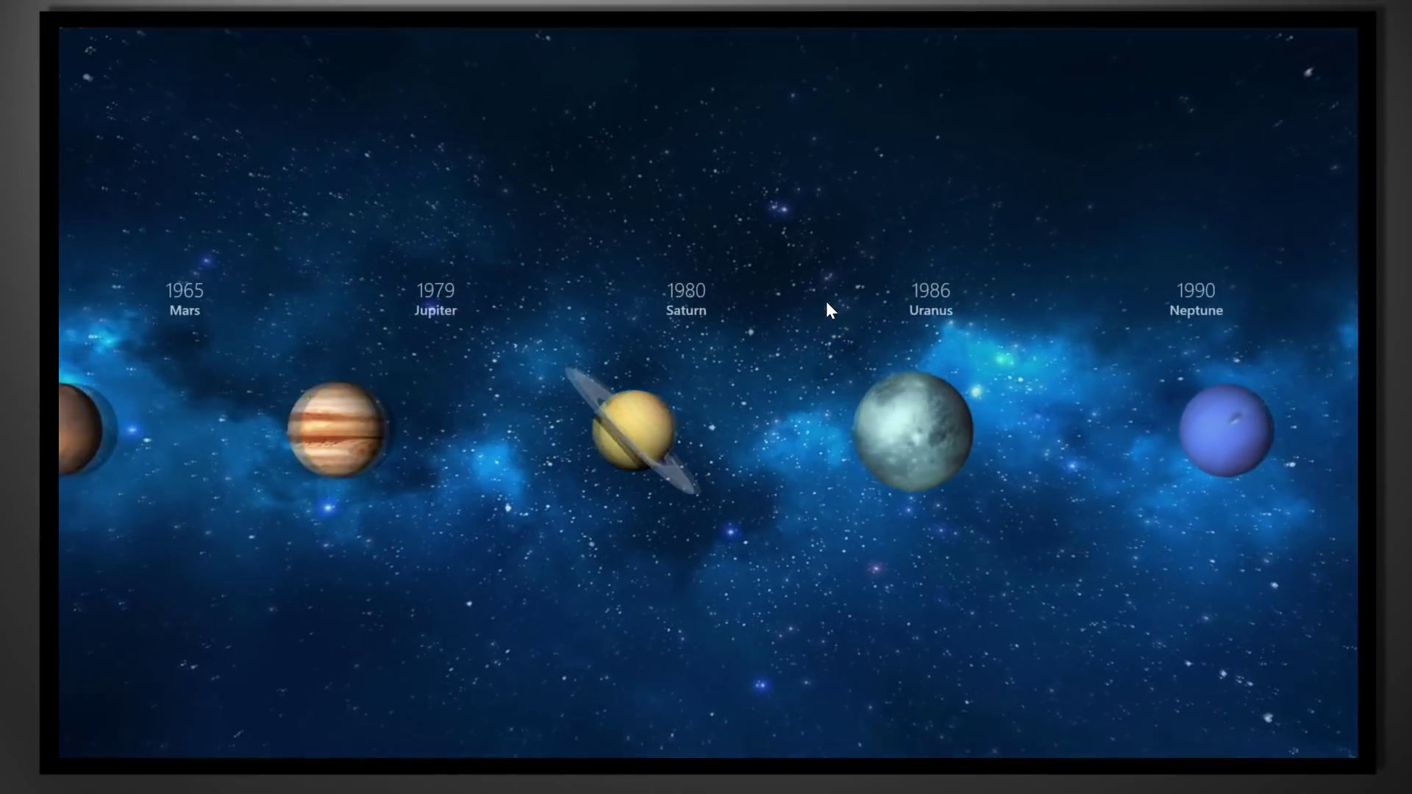
key("Escape")
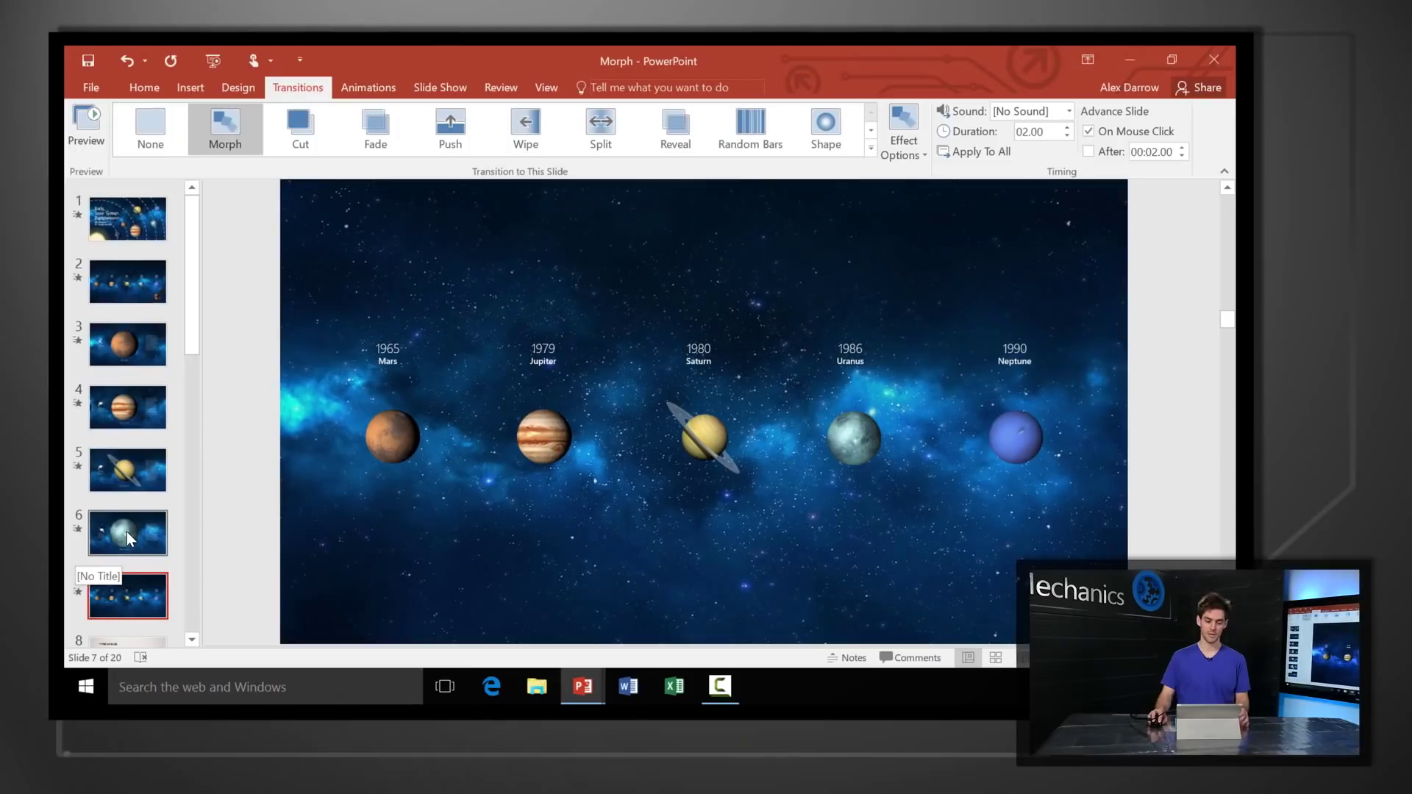
- Duplicate the Uranus slide and delete its flyby graphic, 1986: Uranus caption and paragraph
left_click(130, 571)
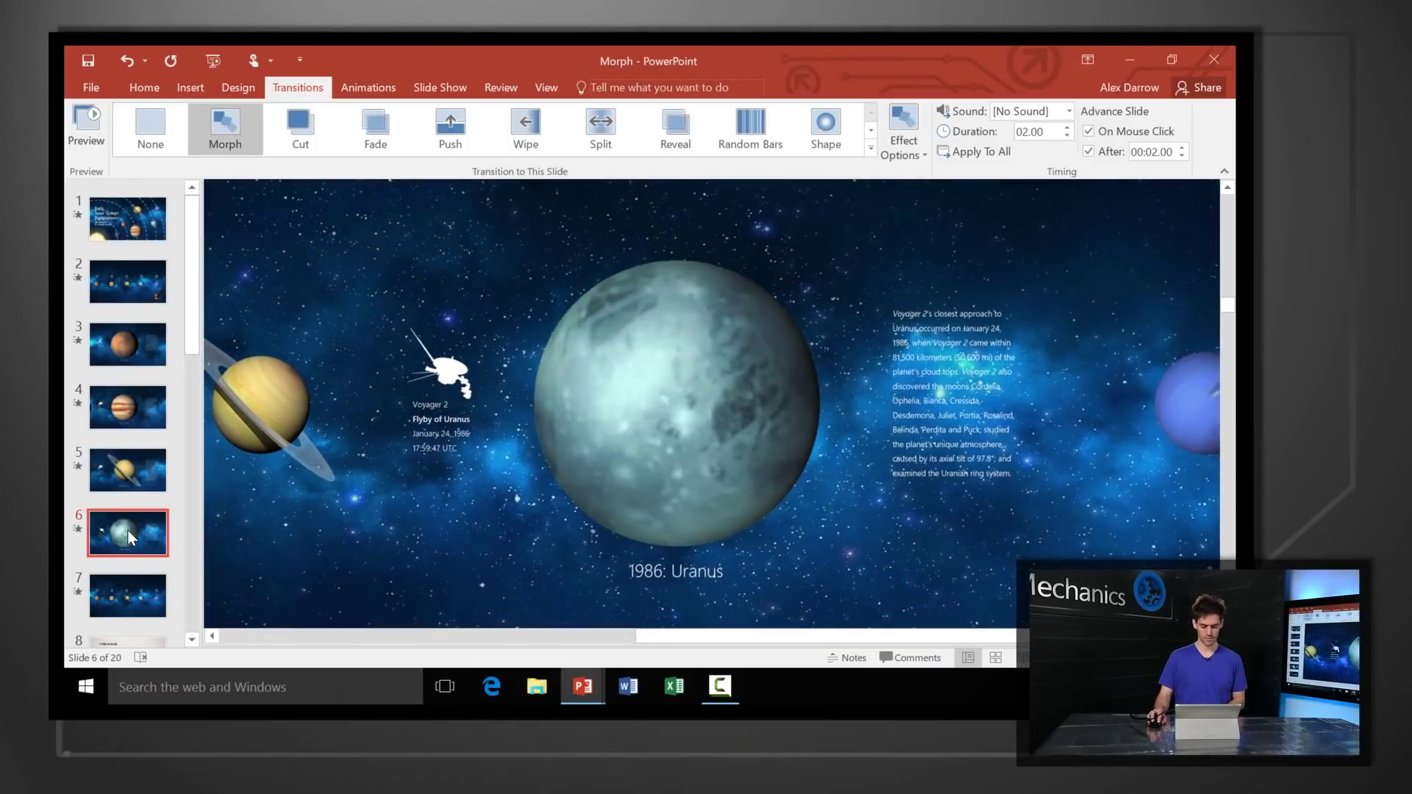
key("ctrl+d")
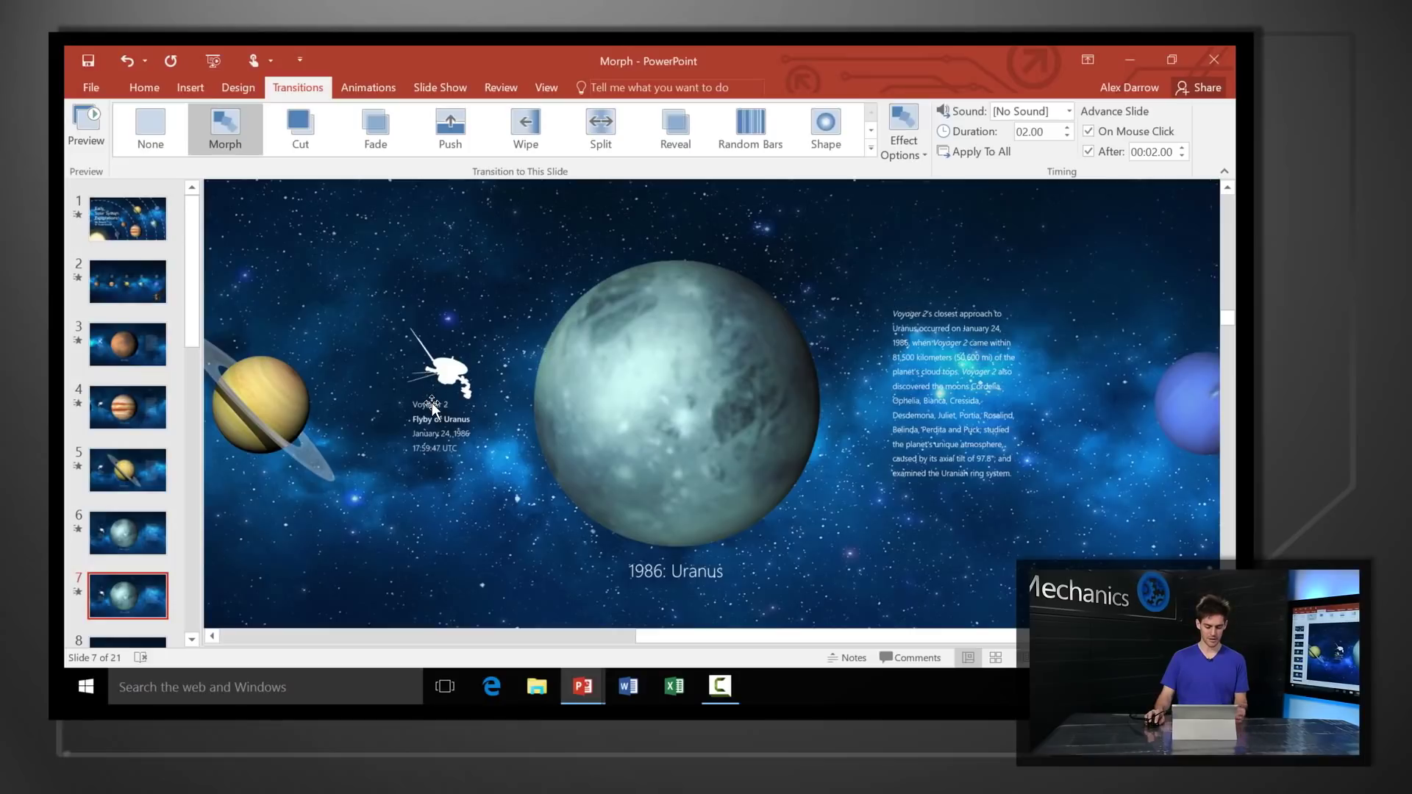
left_click(435, 425)
key("Delete")
left_click(669, 570)
key("Delete")
left_click(1028, 391)
key("Delete")
- Move Uranus to the left edge and shrink it, then enlarge Neptune at the centre
left_click_drag(734, 378, 376, 340)
left_click_drag(429, 272, 314, 318)
left_click_drag(1192, 412, 591, 395)
left_click_drag(654, 439, 872, 653)
left_click_drag(765, 537, 766, 419)
- Place the Neptune flyby graphic, enlarged 1989: Neptune caption and description text around Neptune
left_click_drag(1207, 386, 468, 357)
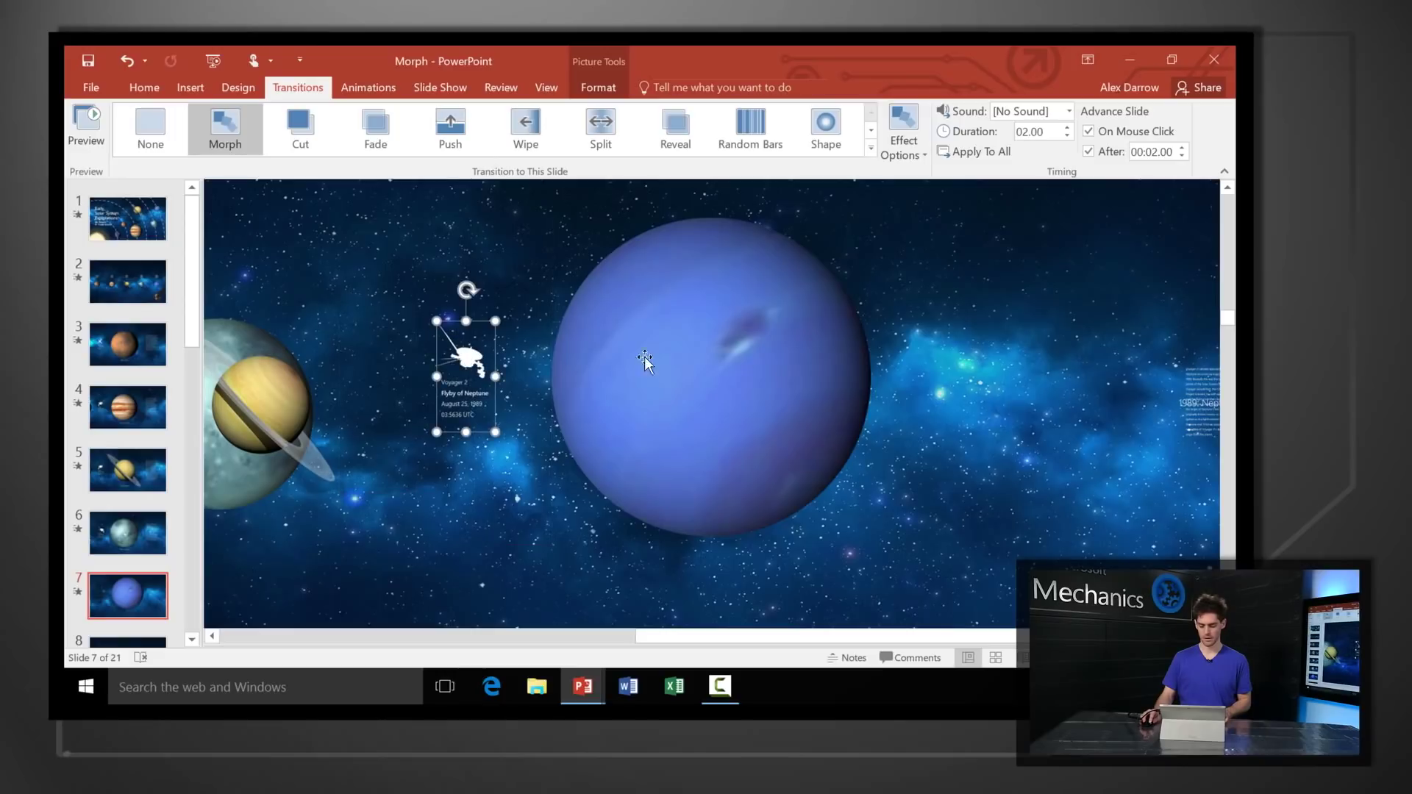
left_click_drag(1194, 401, 942, 492)
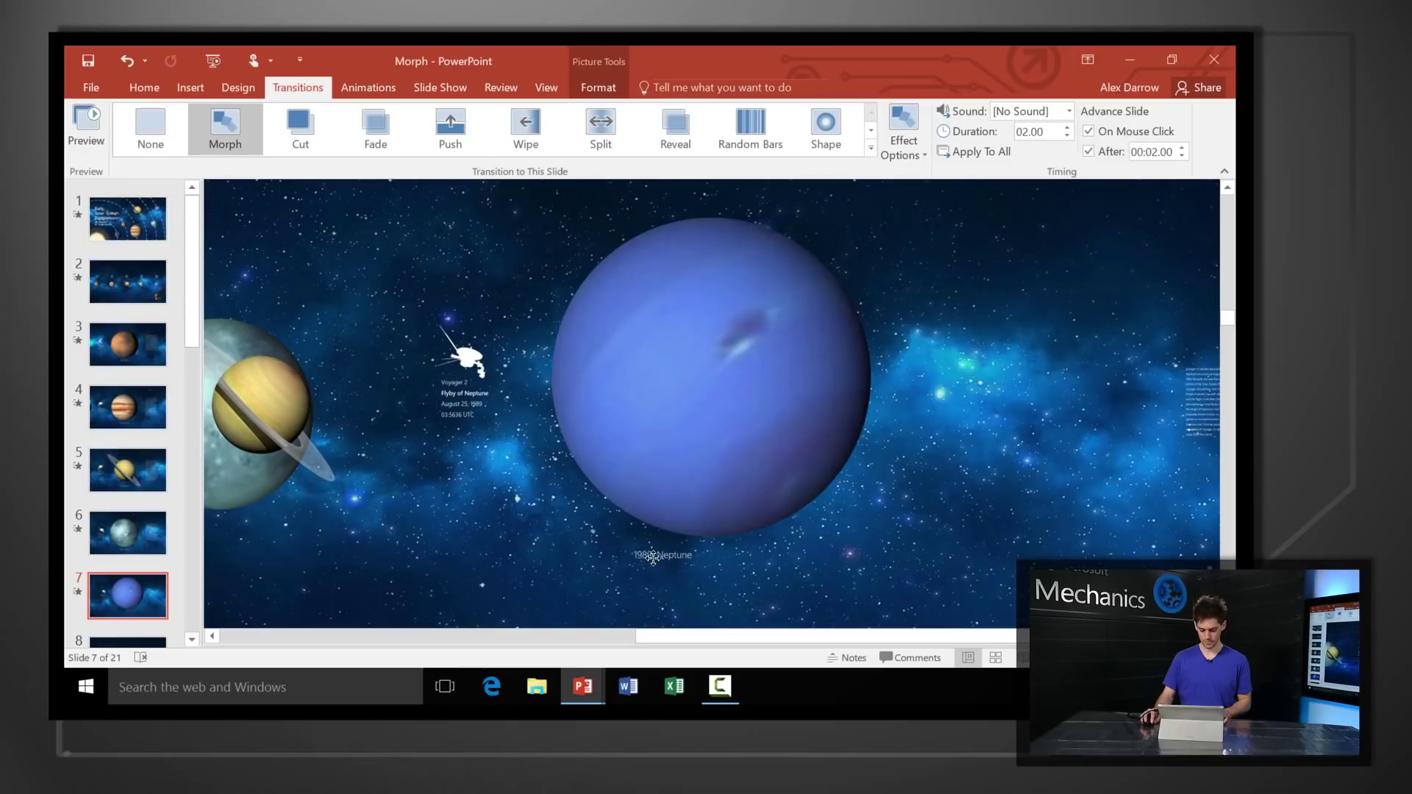
left_click_drag(709, 580, 812, 599)
left_click_drag(1218, 434, 984, 386)
left_click_drag(1062, 456, 1061, 498)
left_click(106, 539)
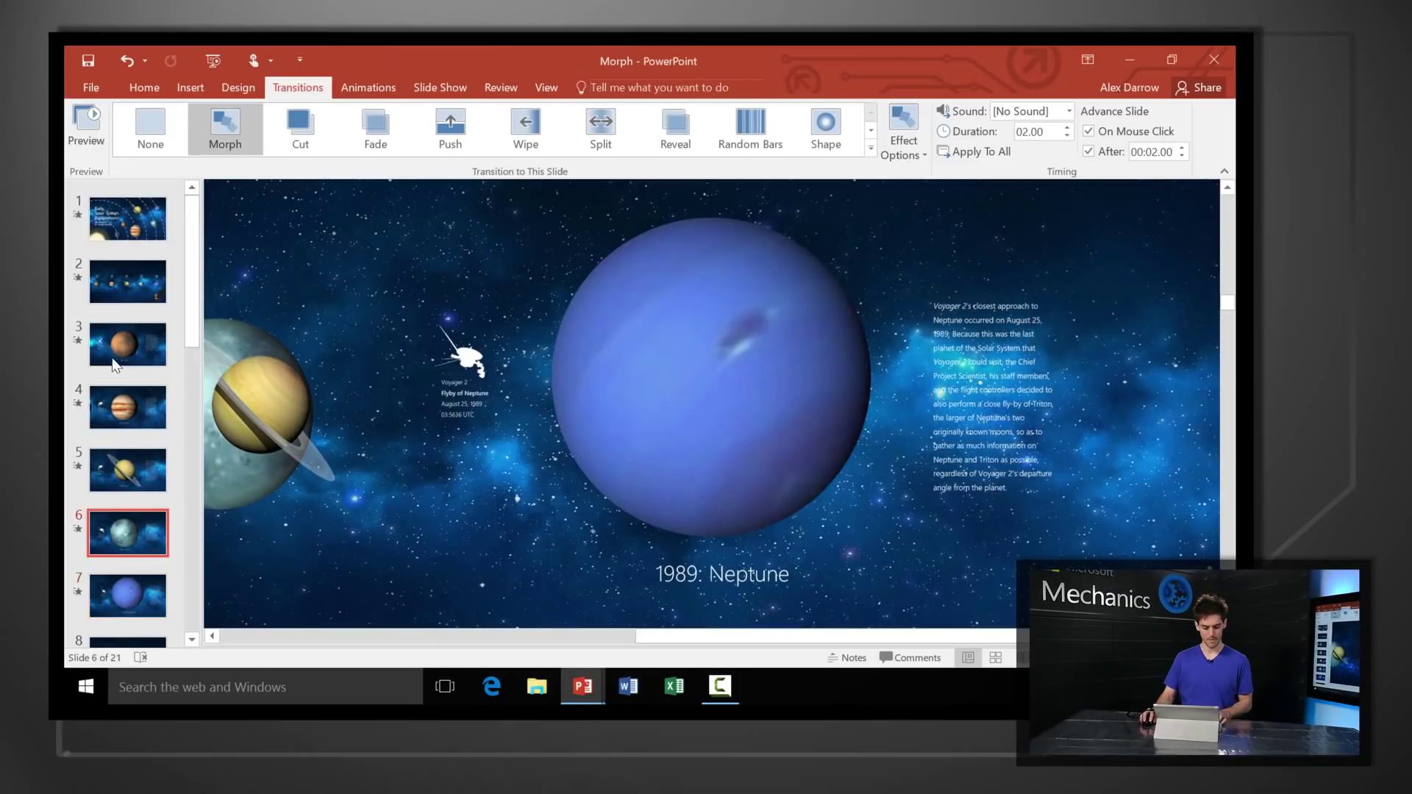
- Play from the Uranus slide through Neptune, the overview and the Mars–Uranus detail slides with Shift+F5
key("shift+F5")
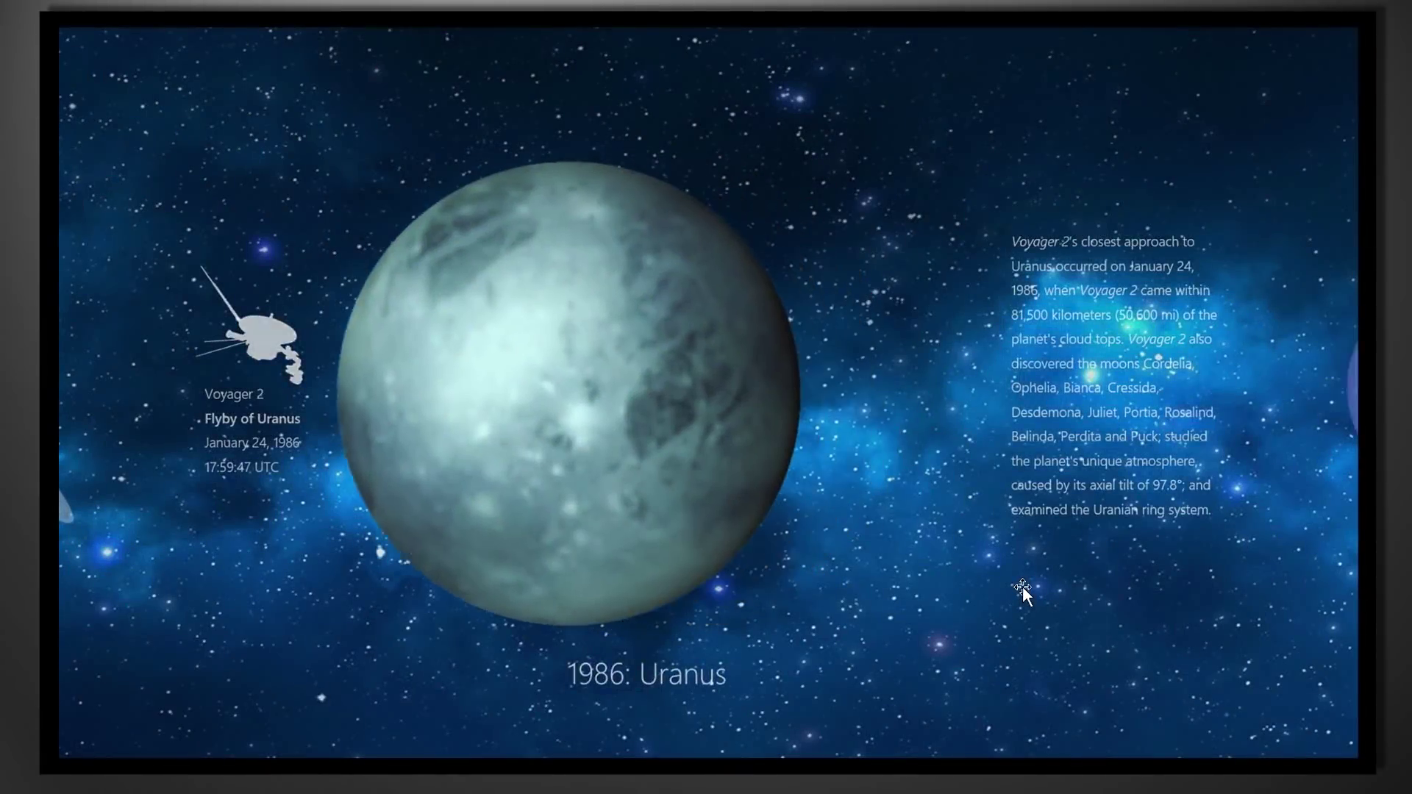
left_click(1023, 585)
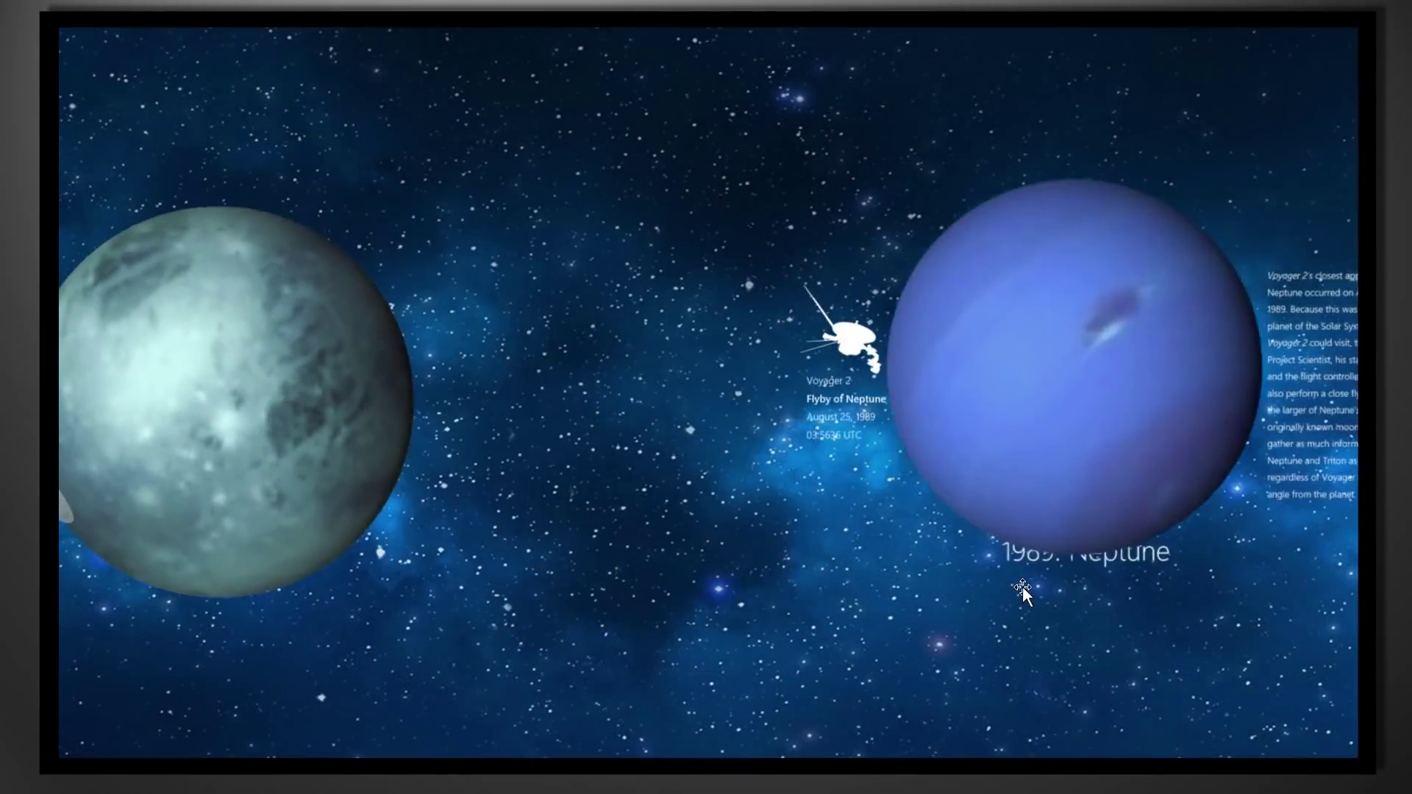
left_click(1022, 586)
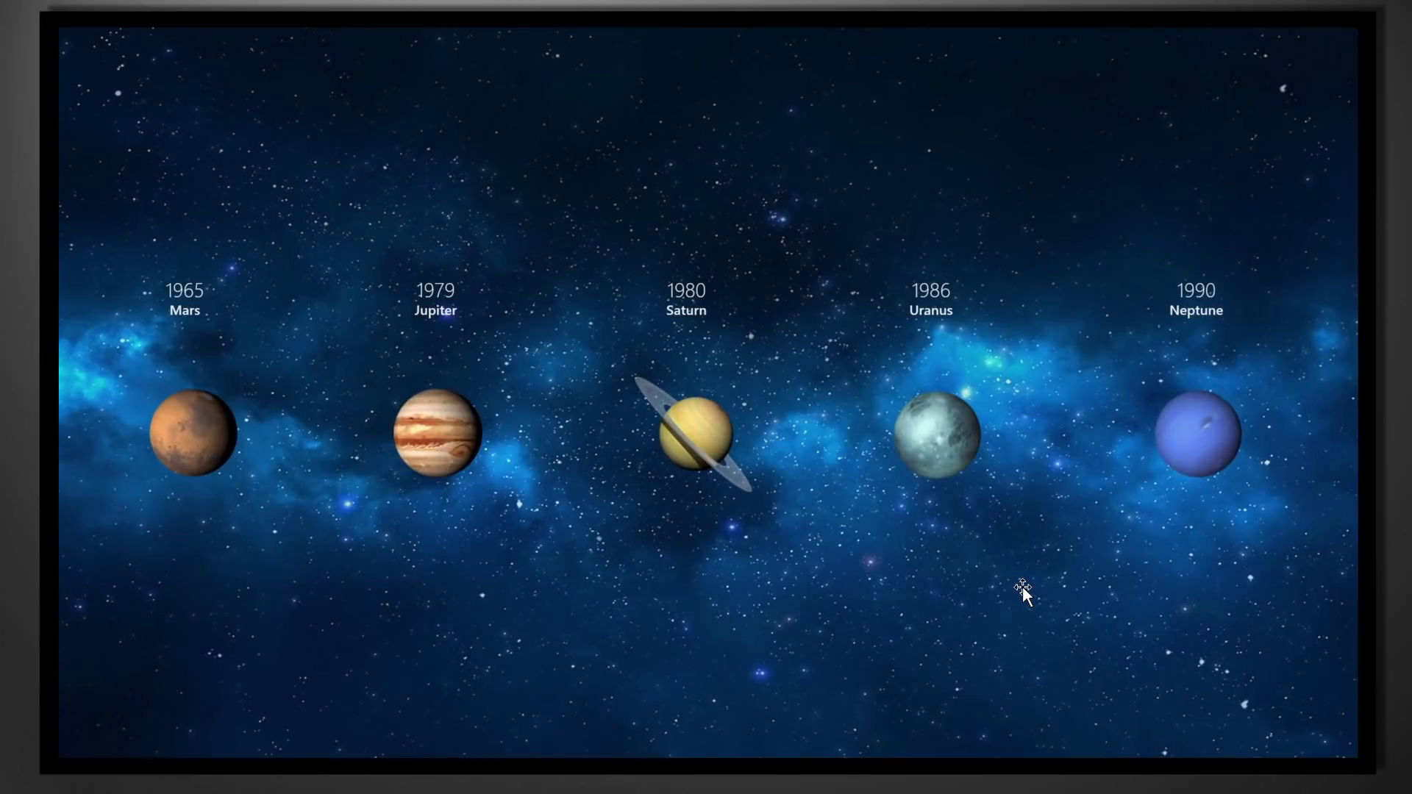
left_click(1022, 586)
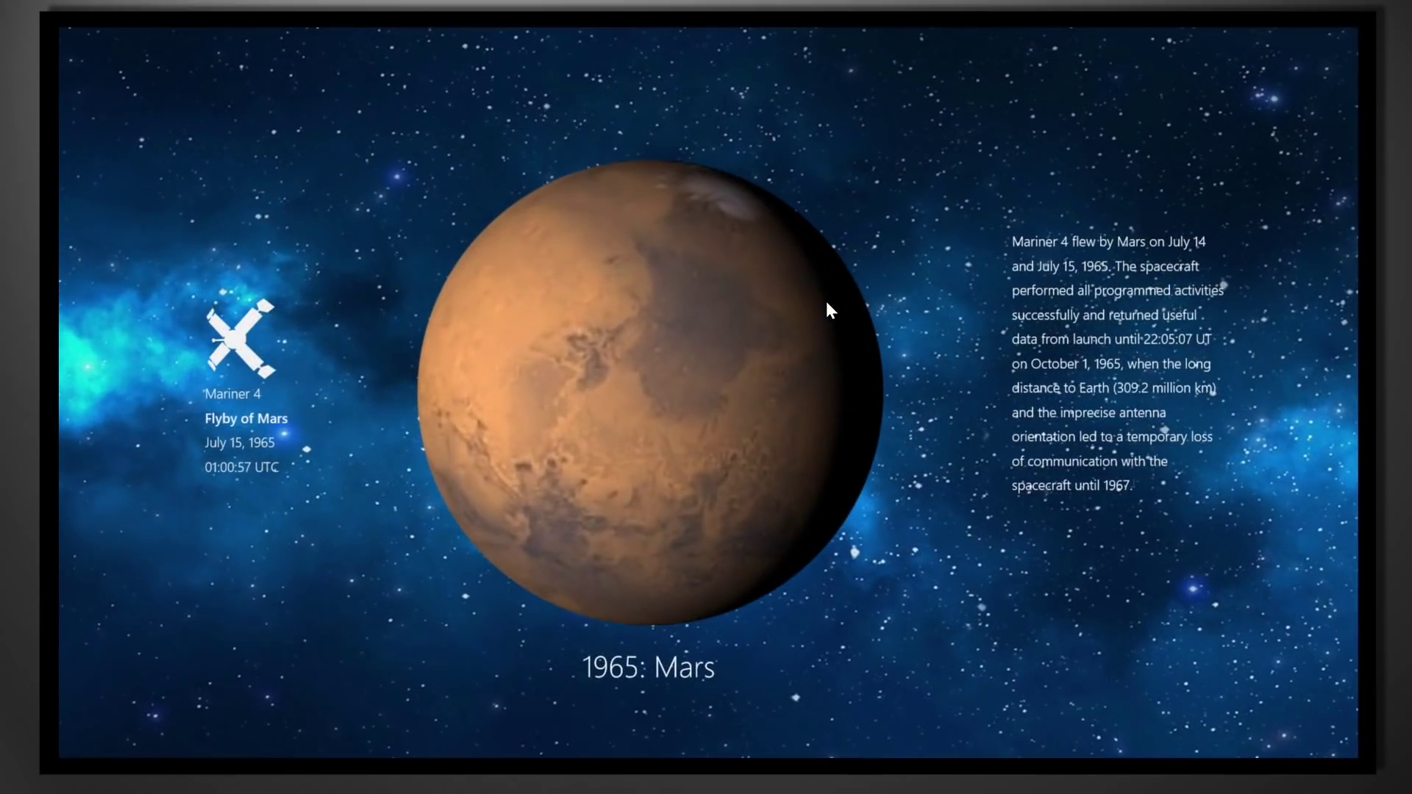
left_click(827, 301)
left_click(827, 301)
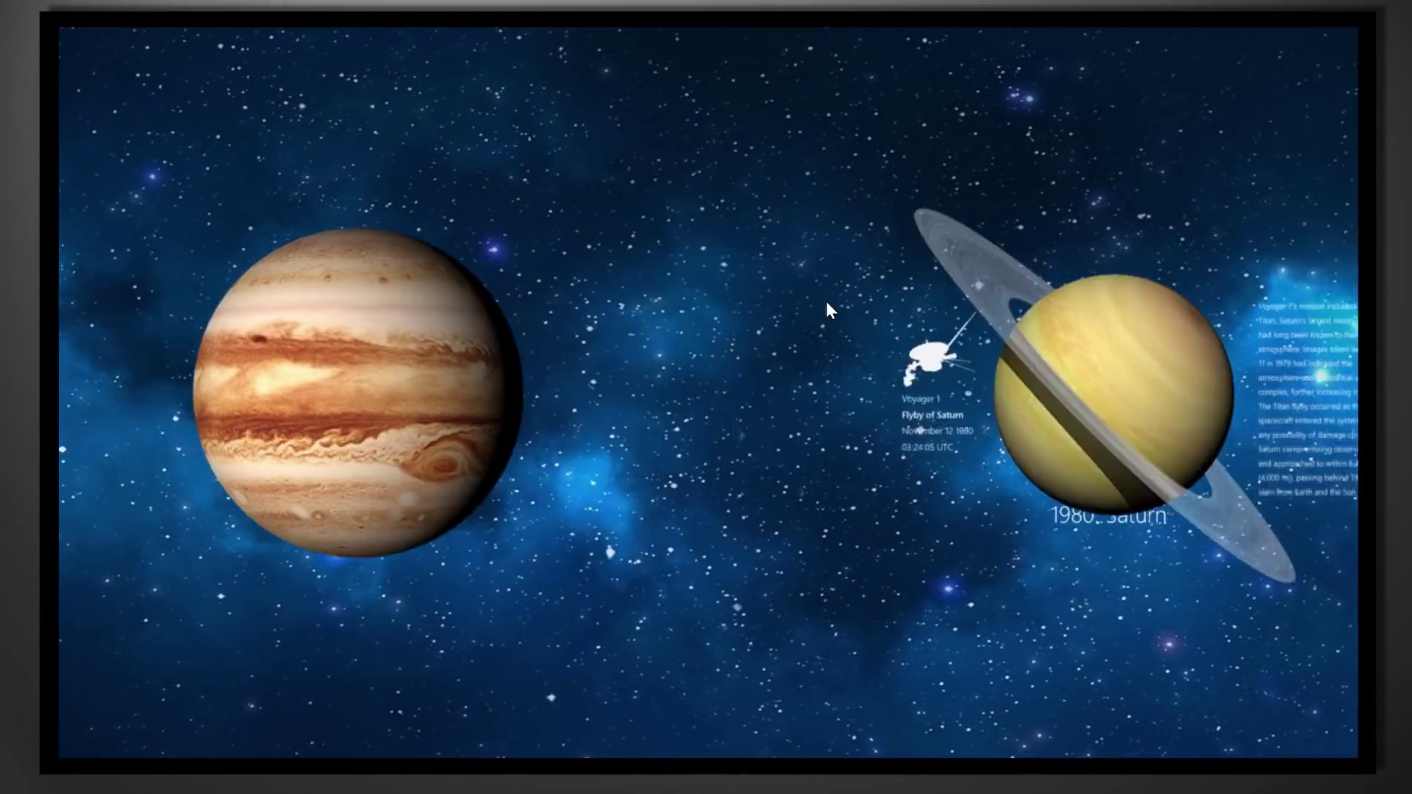
left_click(827, 302)
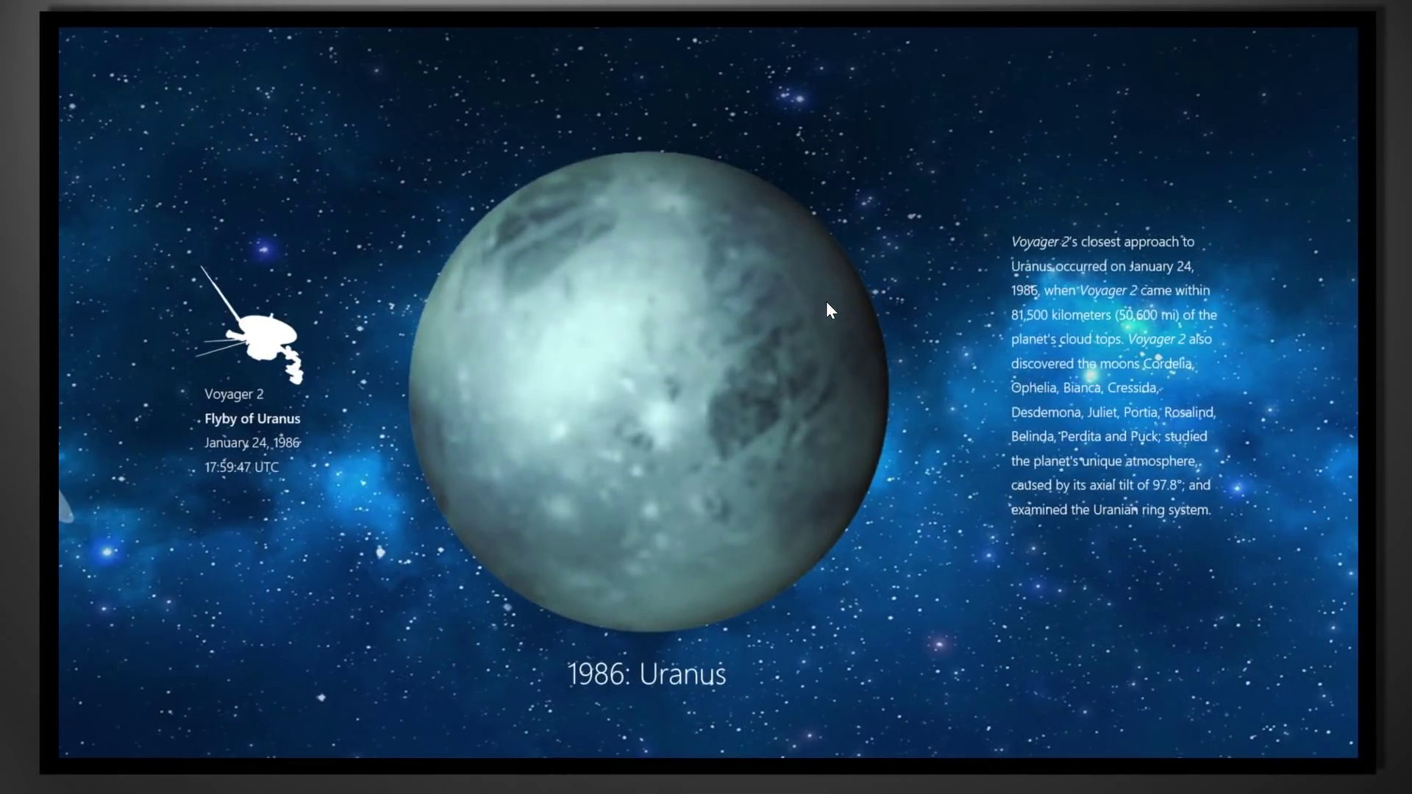
left_click(827, 309)
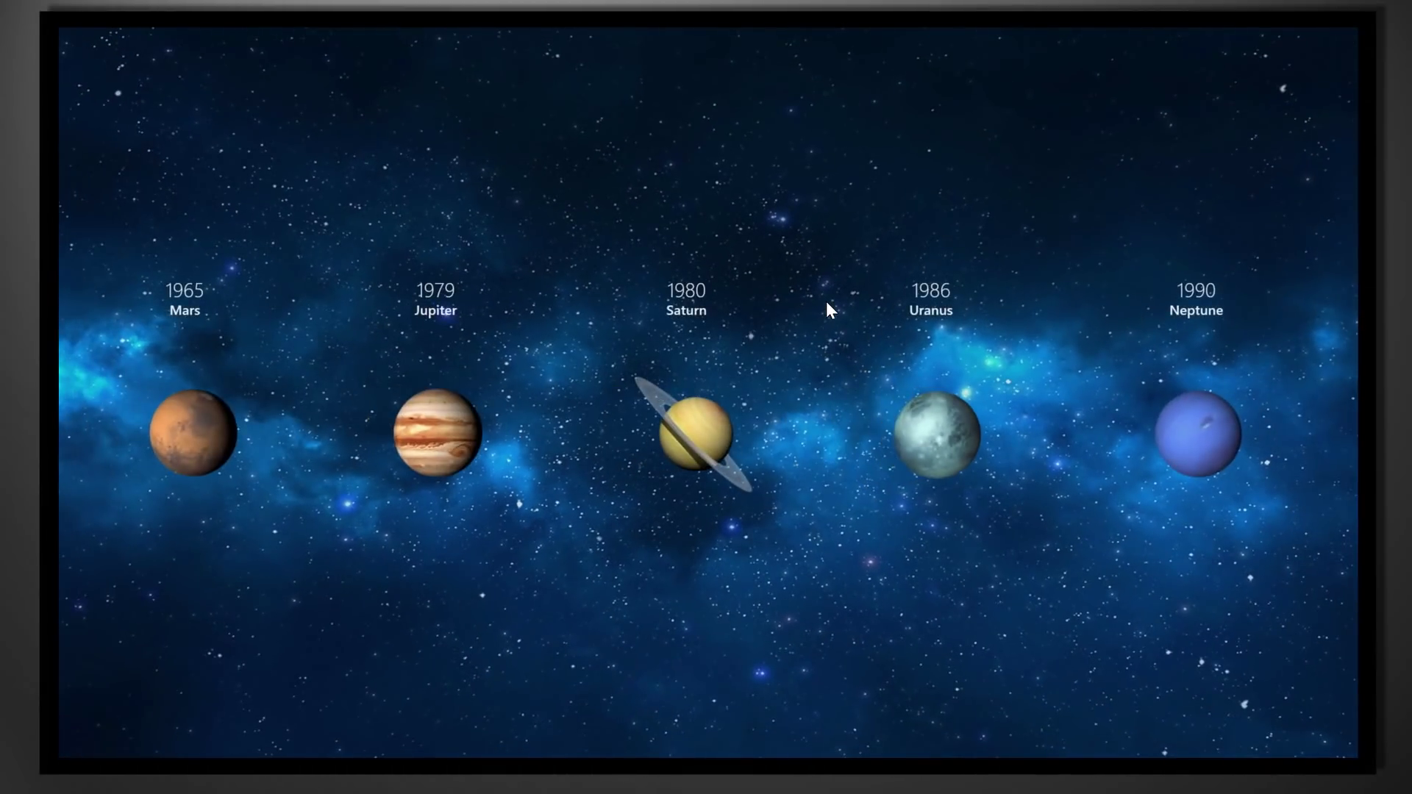
left_click(125, 431)
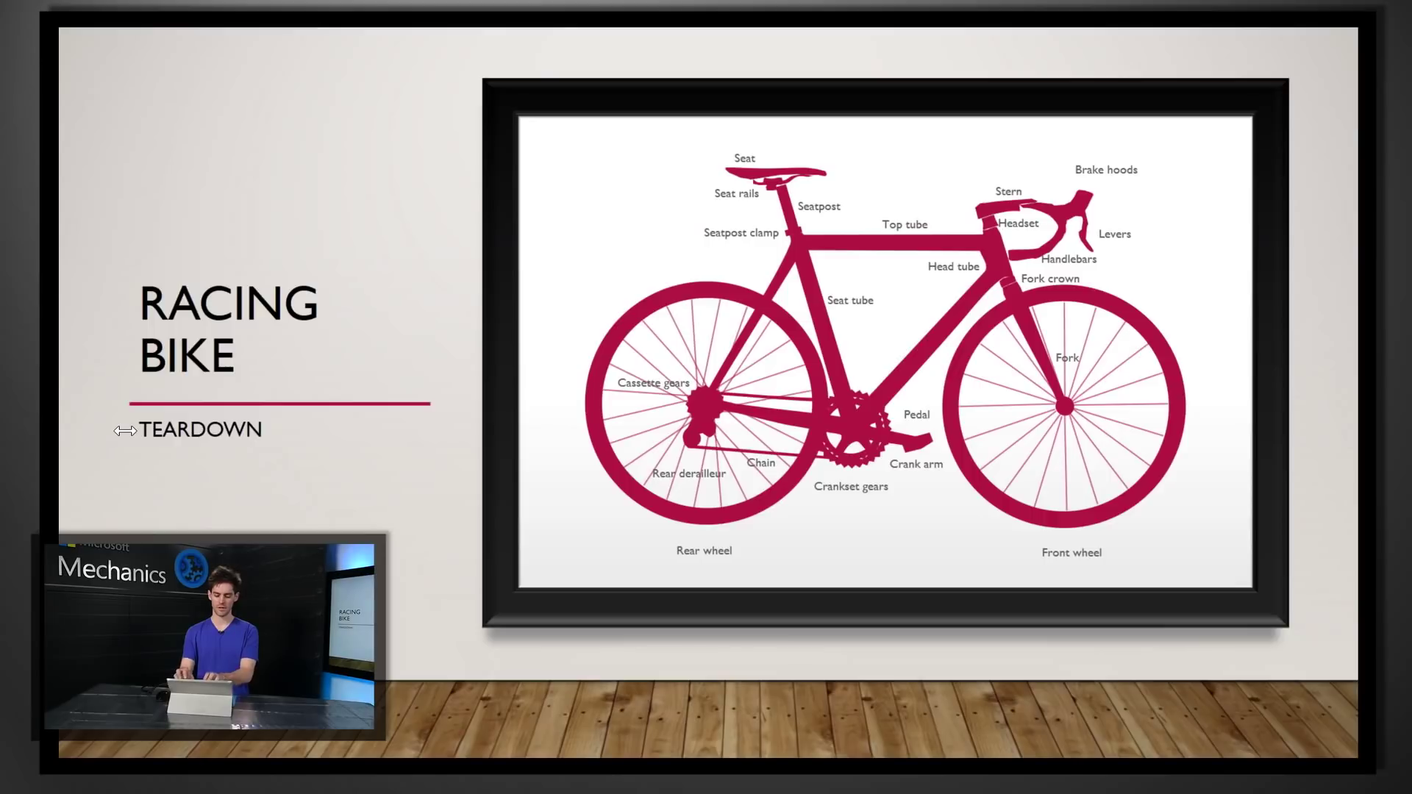
- Play the racing bike coming apart into parts, reassembling, and tearing down again
left_click(125, 431)
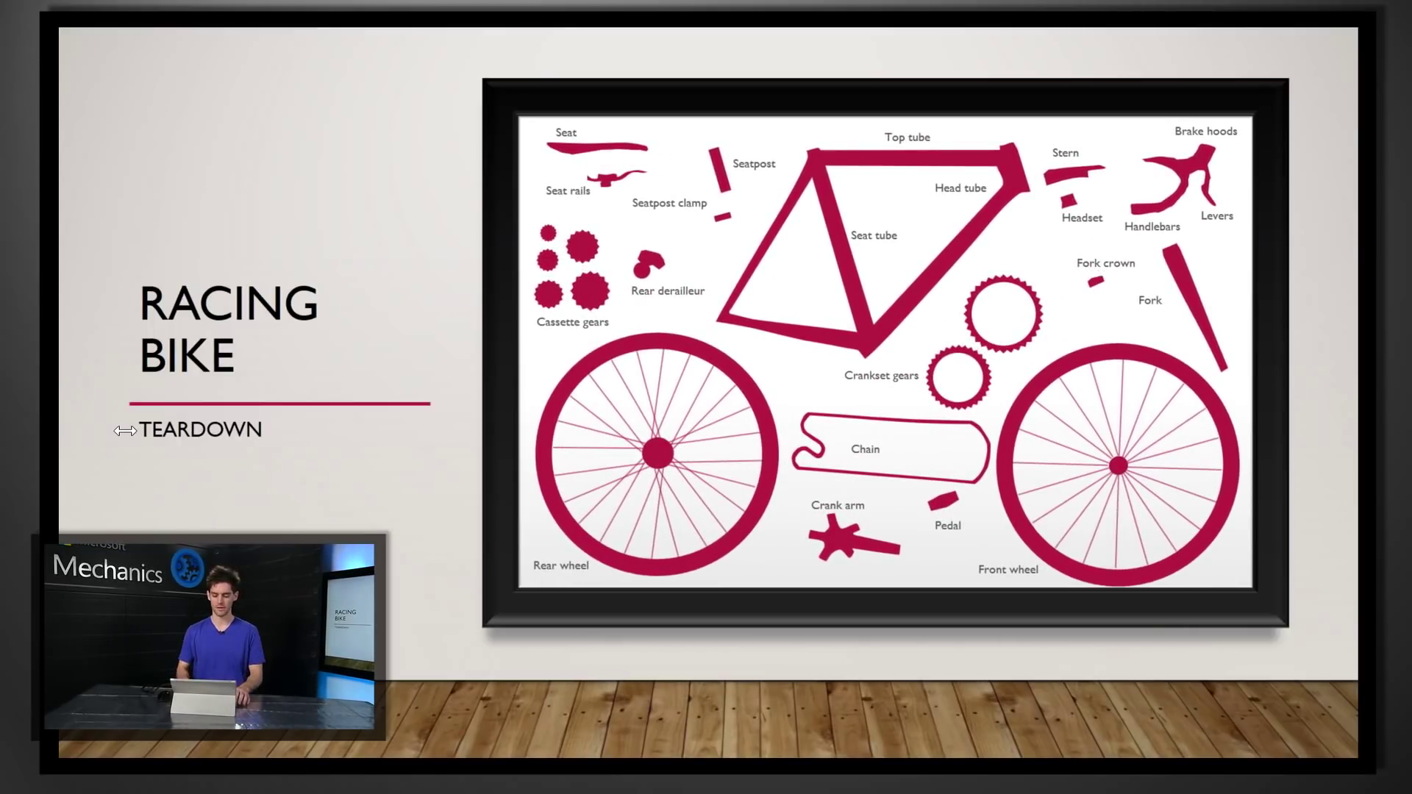
left_click(125, 431)
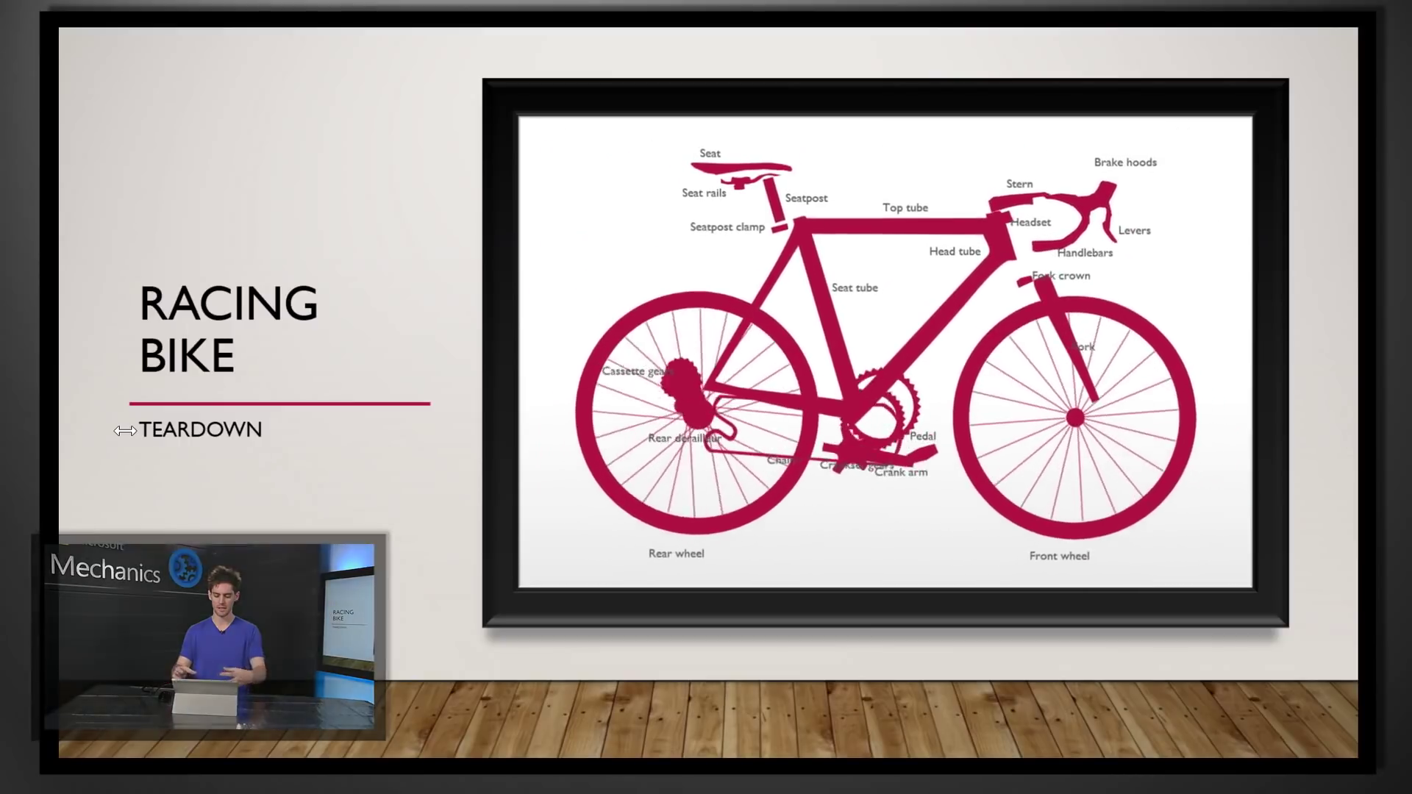
left_click(125, 431)
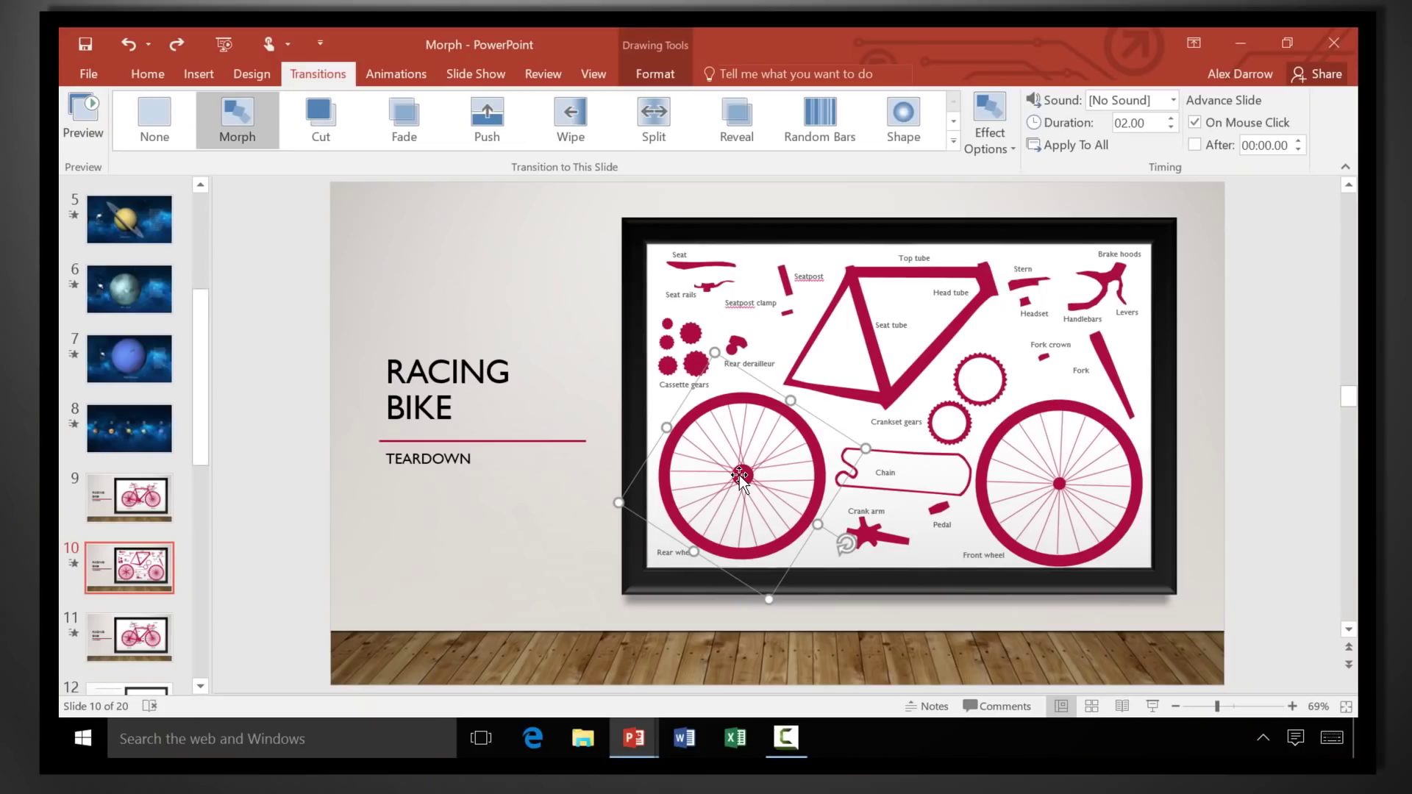
- Reposition the rear and front wheels inside the frame and replay the reassembly
mouse_move(740, 477)
left_mouse_down()
mouse_move(1022, 596)
mouse_move(799, 467)
mouse_move(730, 469)
left_mouse_up()
left_click_drag(1039, 596, 1074, 471)
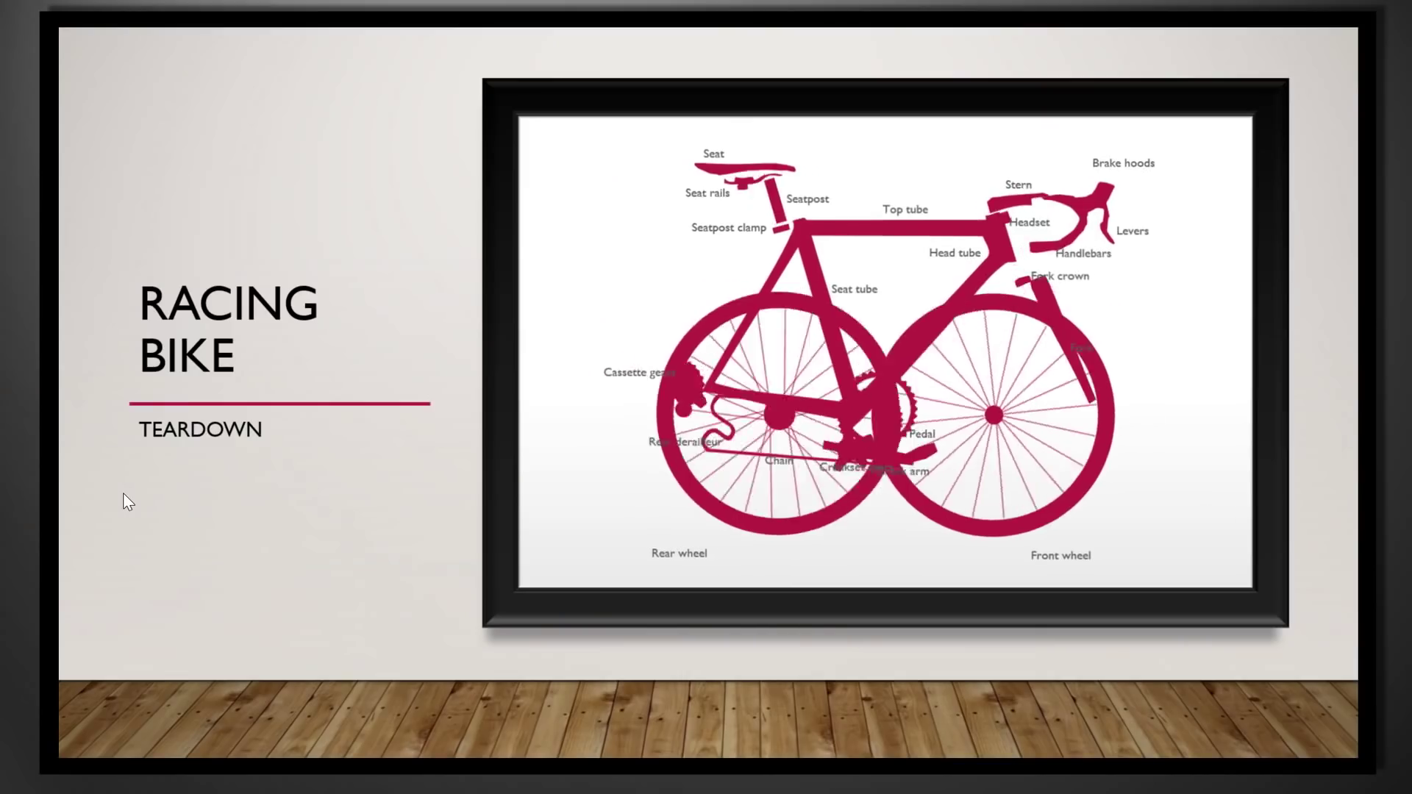
left_click(122, 493)
left_click(122, 493)
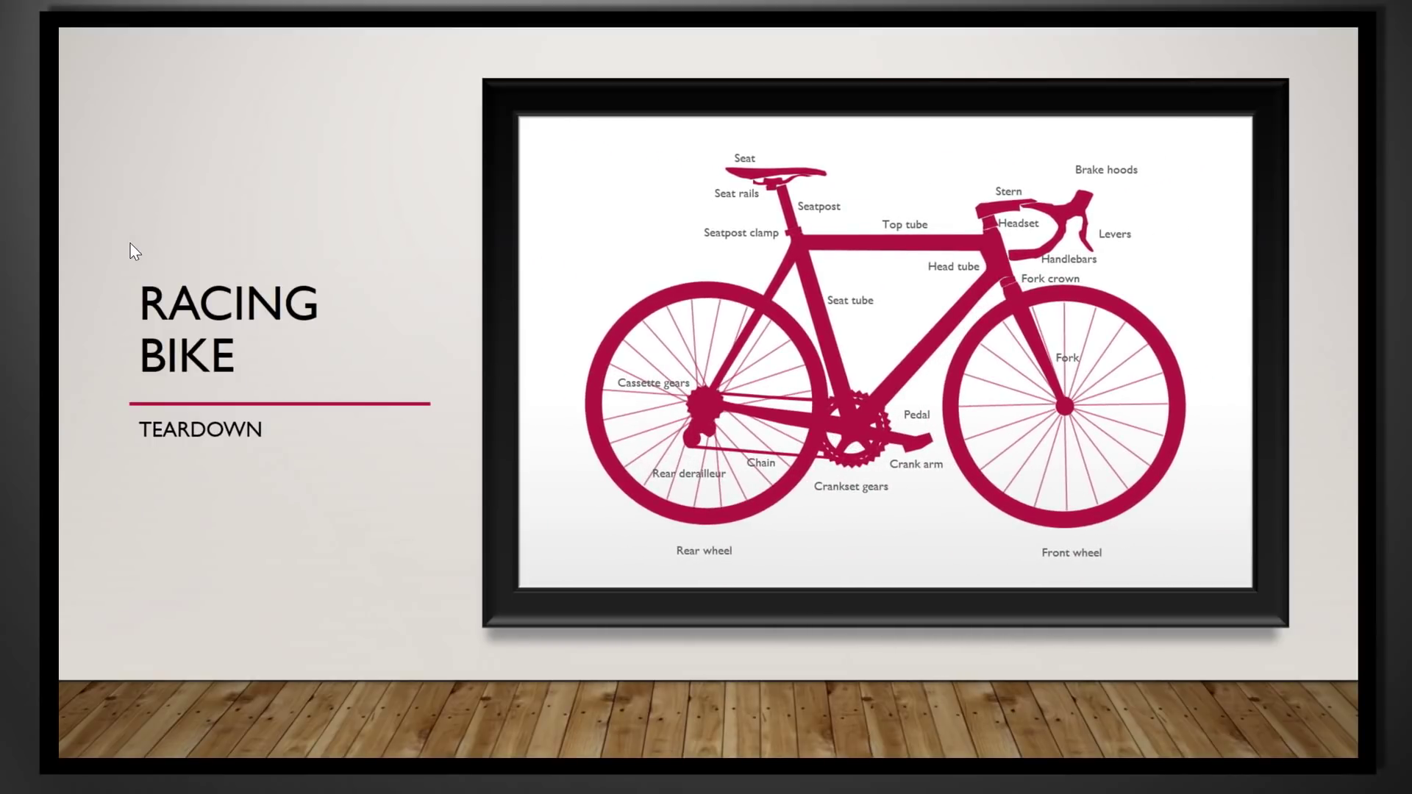
- Advance the shapes slideshow through Square, Rectangle and Parallelogram to the Trapezoid slide
key("Right")
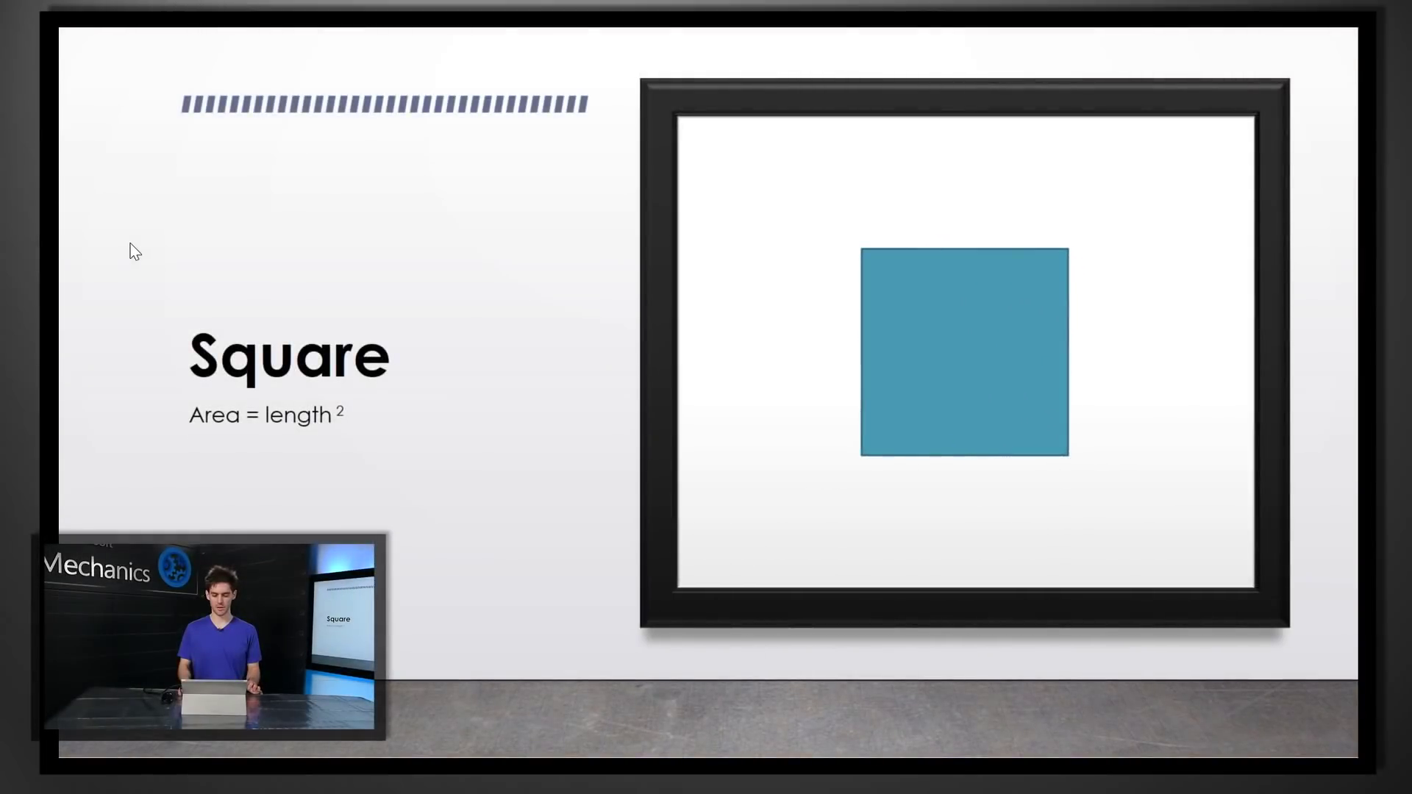
key("Right")
key("Right")
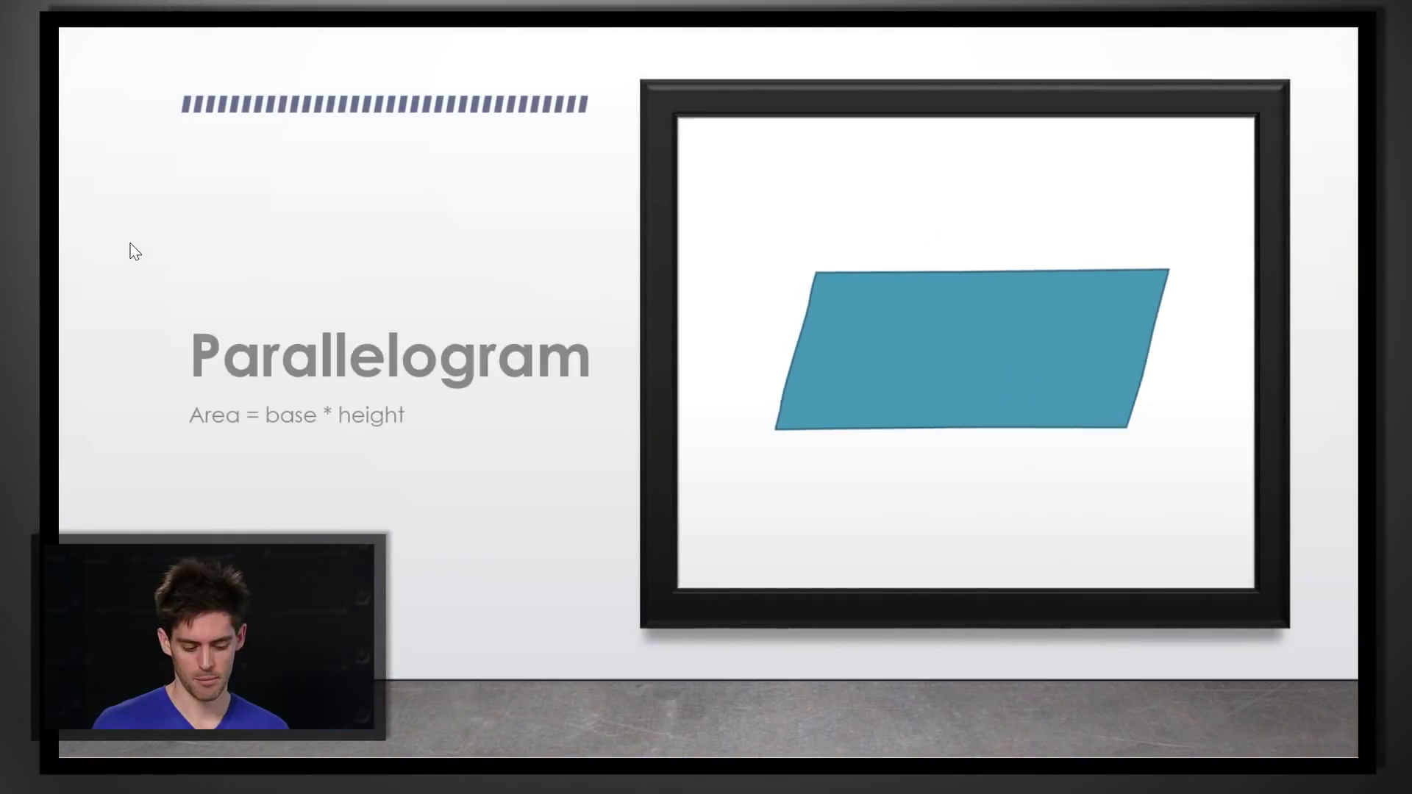
key("Right")
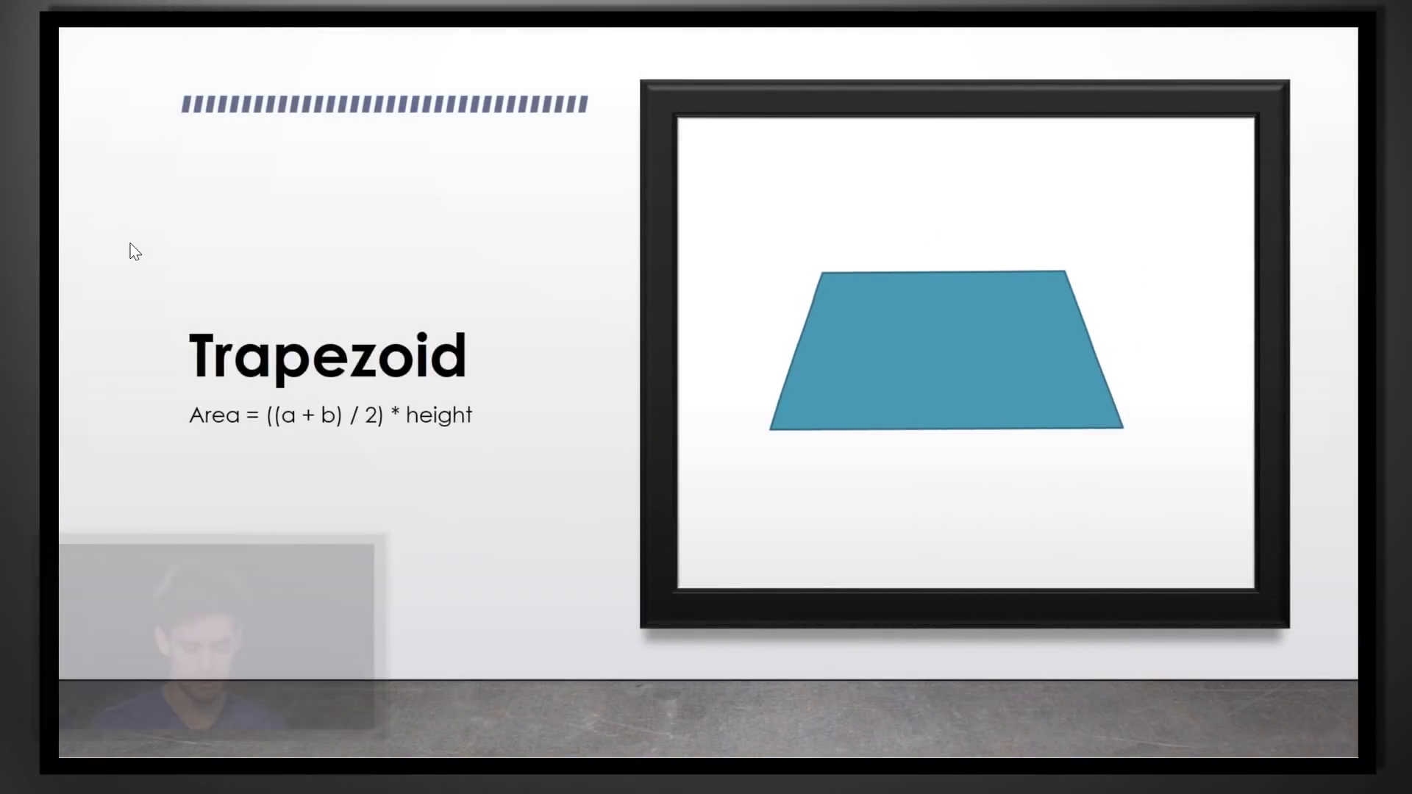
key("Right")
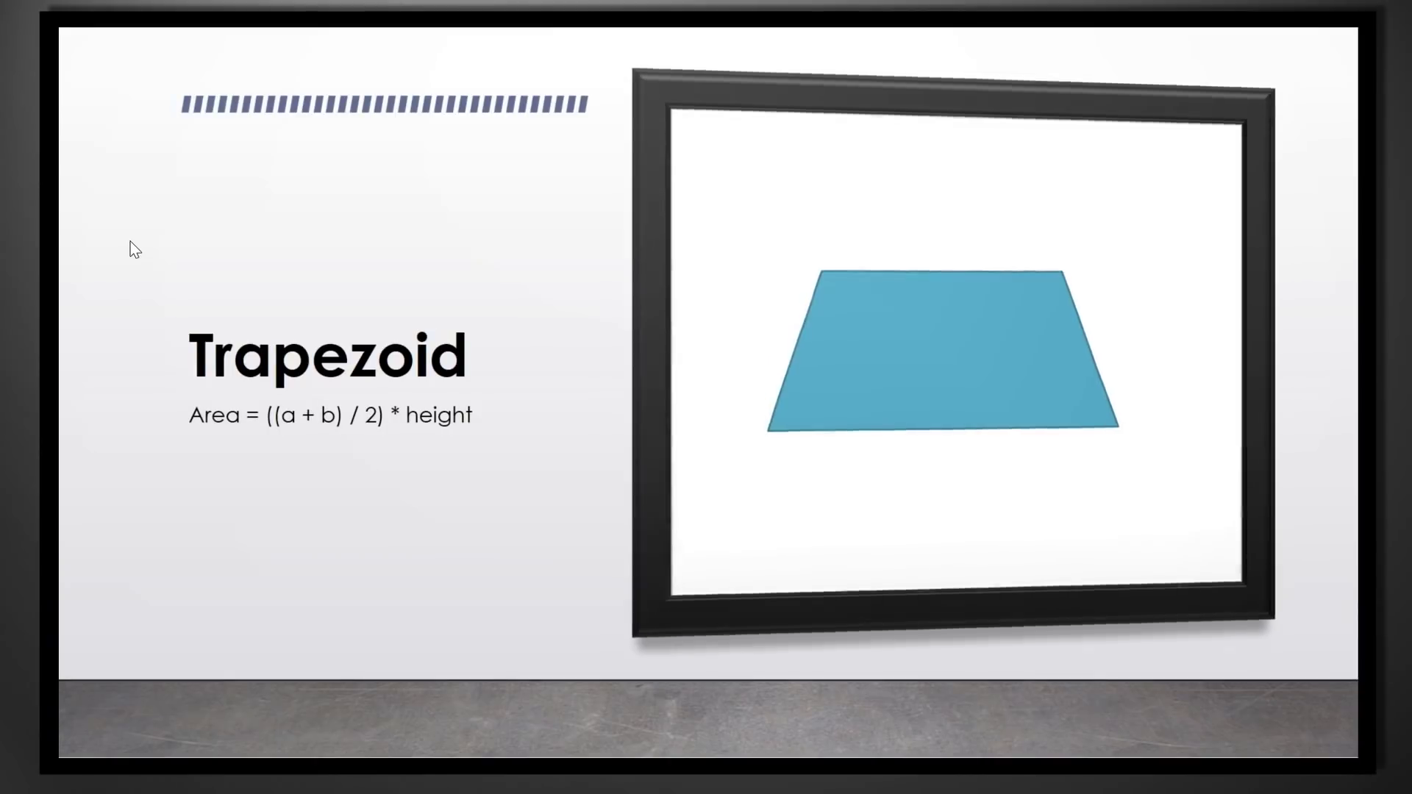